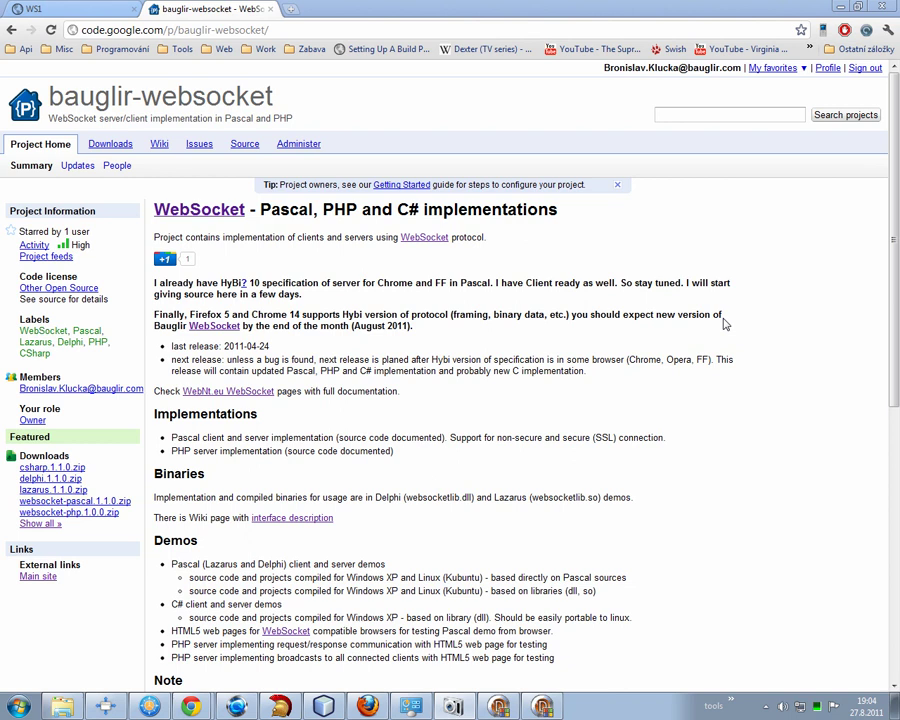
# Switch to the WS1 test page and start the Bauglir WebSocket server on localhost port 81 without SSL.
pyautogui.click(53, 12)
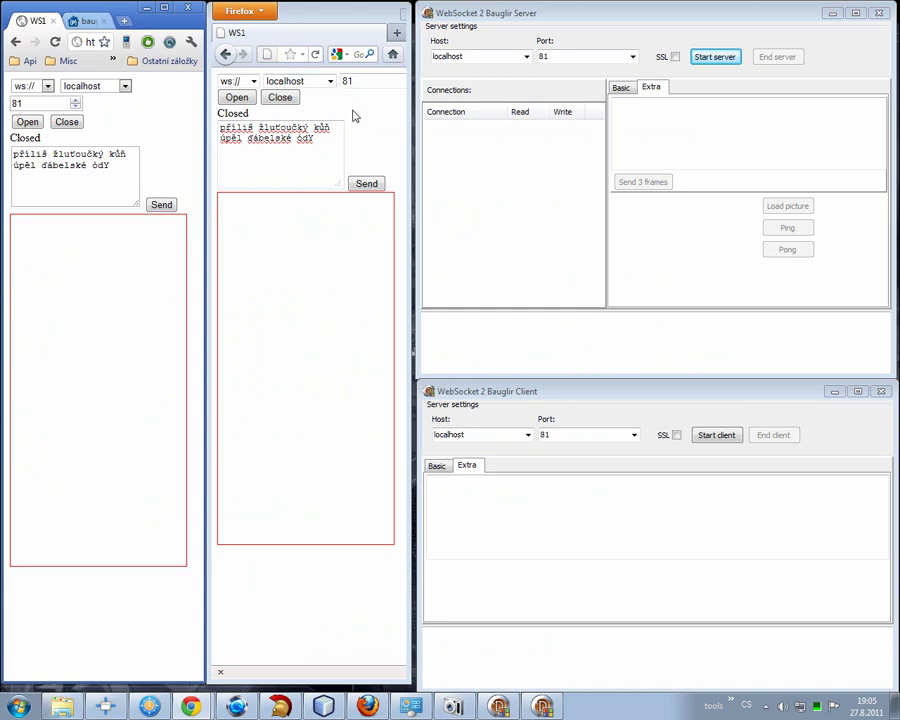
pyautogui.click(573, 15)
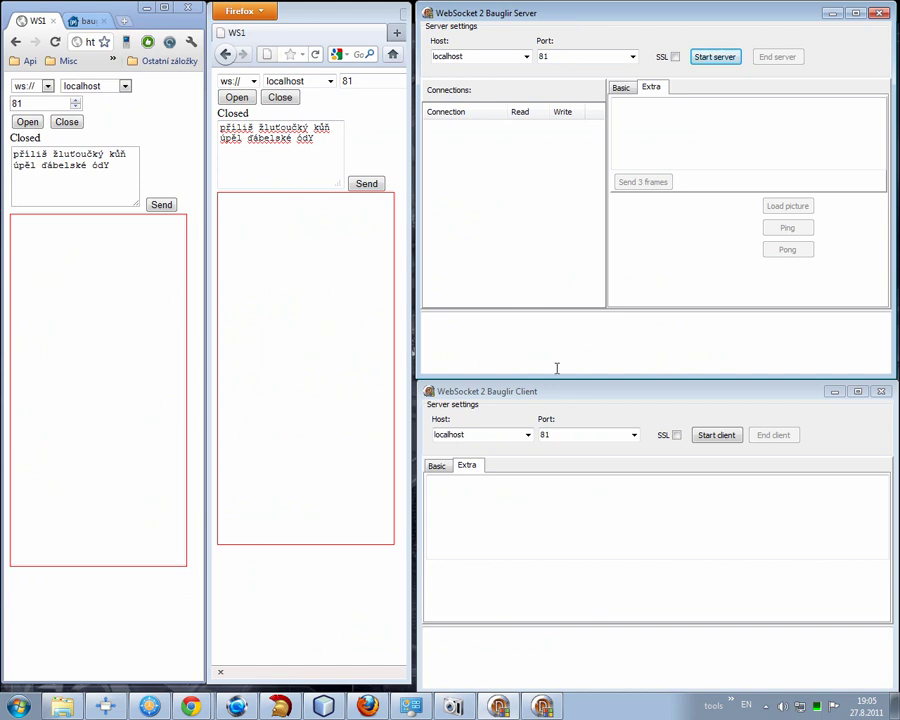
pyautogui.click(571, 394)
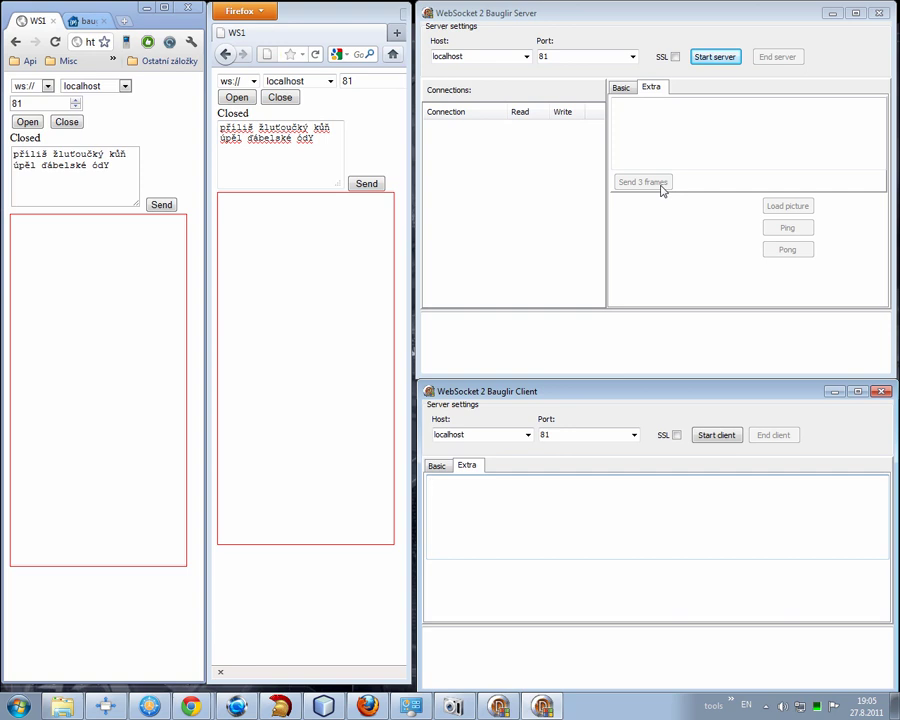
pyautogui.click(714, 62)
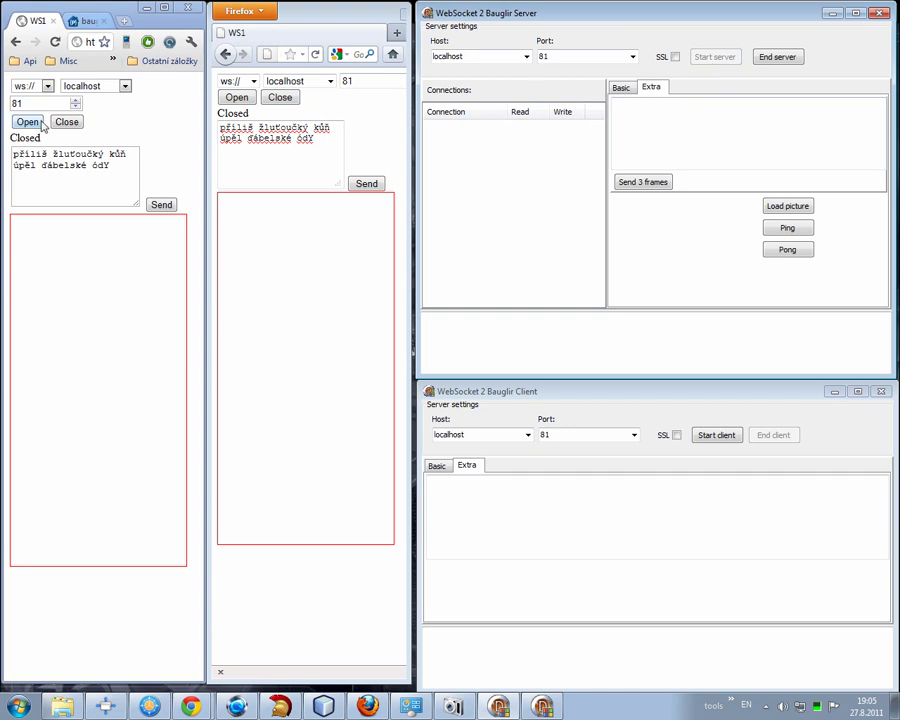
# Connect the Chrome page, the Firefox page and the Bauglir client to the server, and show the client's basic messaging view.
pyautogui.hotkey('alt', 'shift')
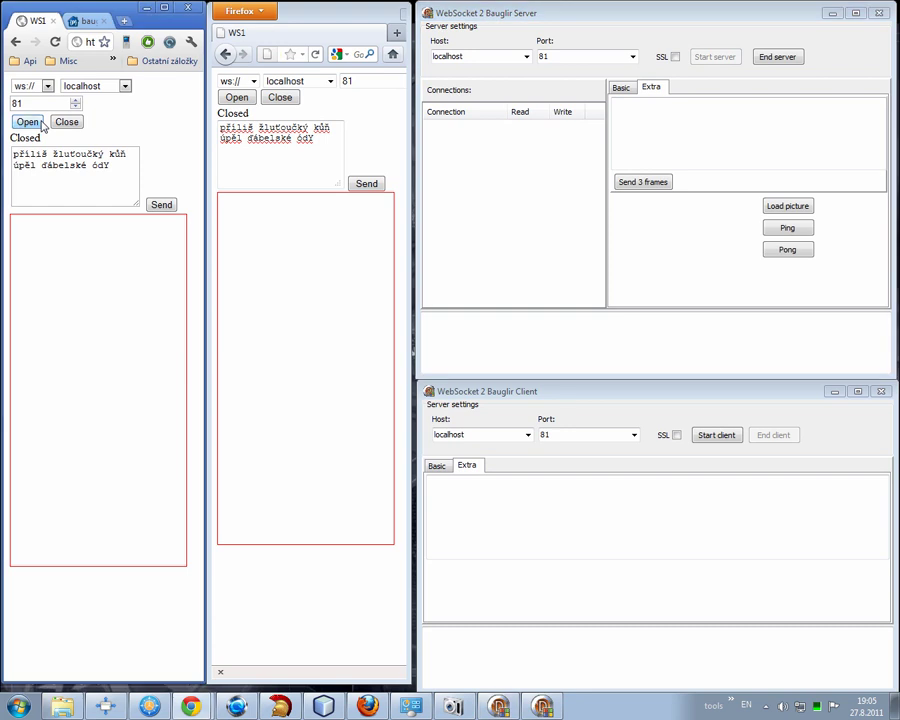
pyautogui.click(43, 124)
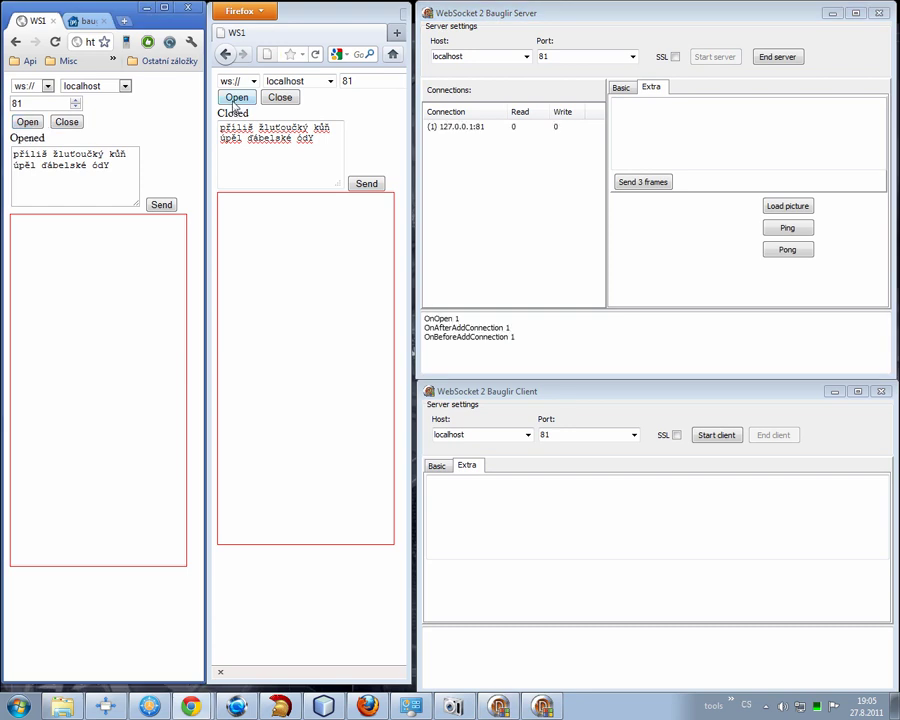
pyautogui.click(236, 114)
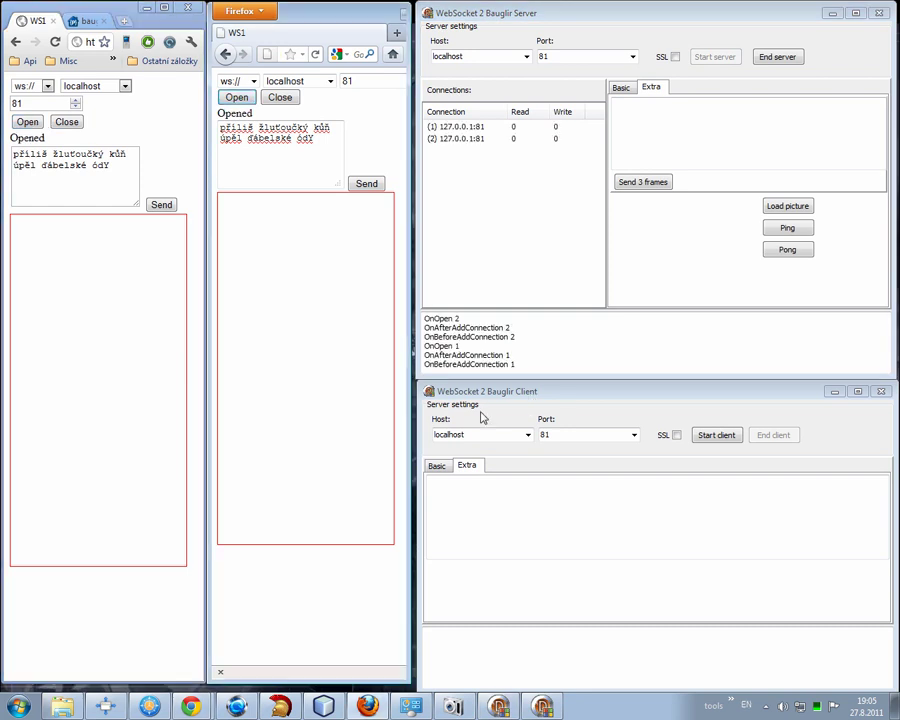
pyautogui.click(697, 436)
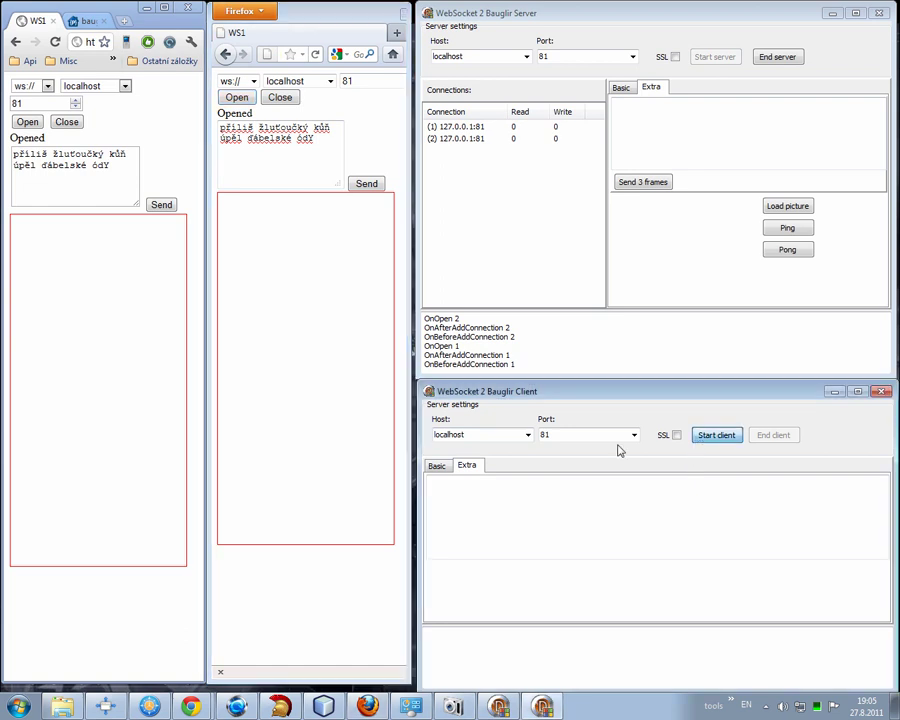
pyautogui.click(438, 467)
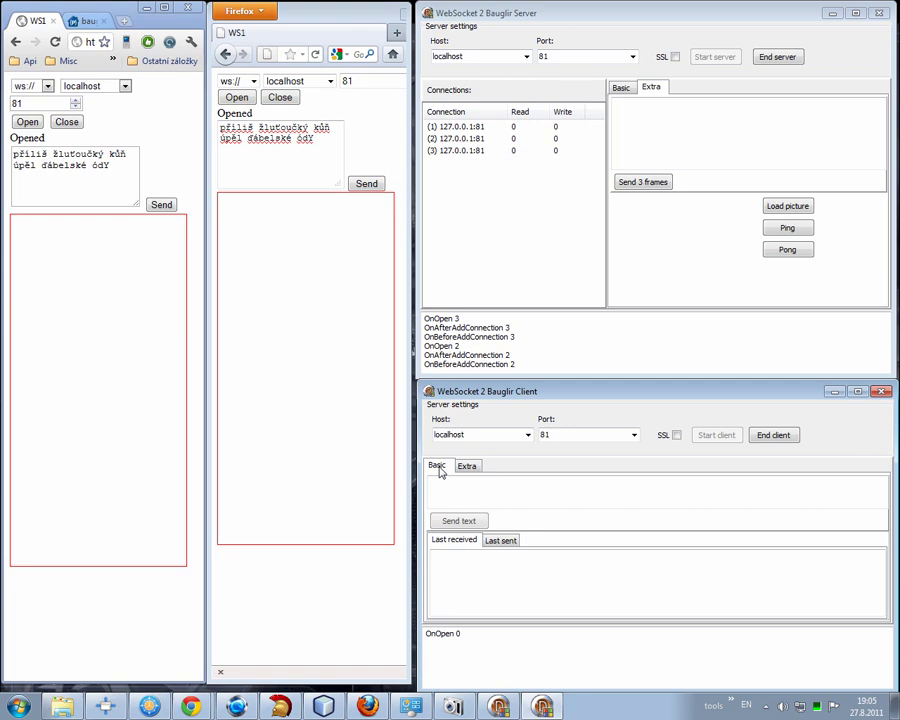
# Examine the connection events recorded in the server's log.
pyautogui.click(215, 179)
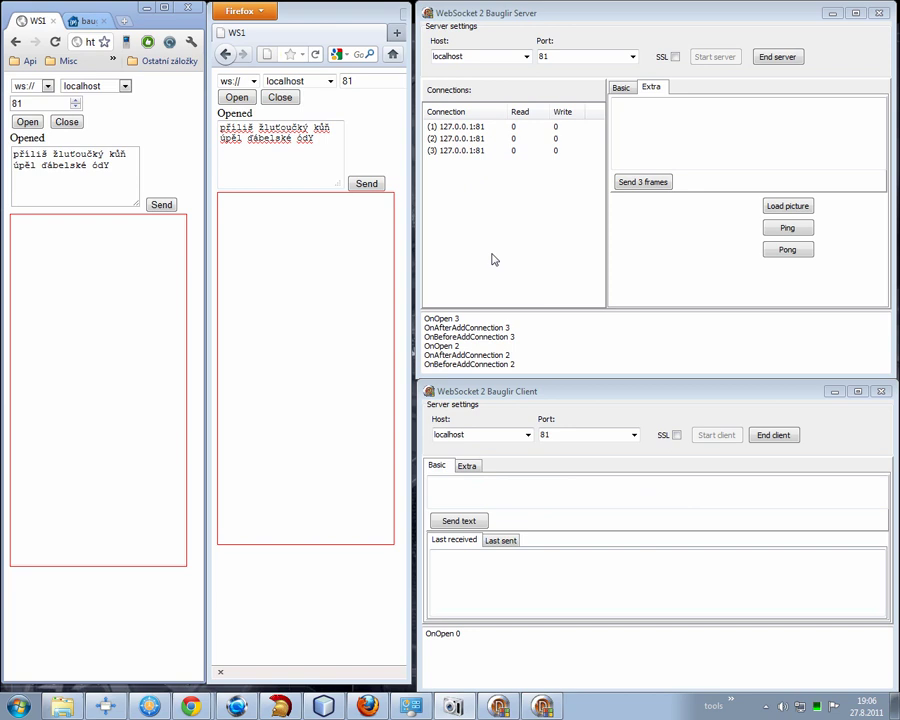
pyautogui.moveTo(519, 346); pyautogui.dragTo(535, 333)
pyautogui.click(526, 358)
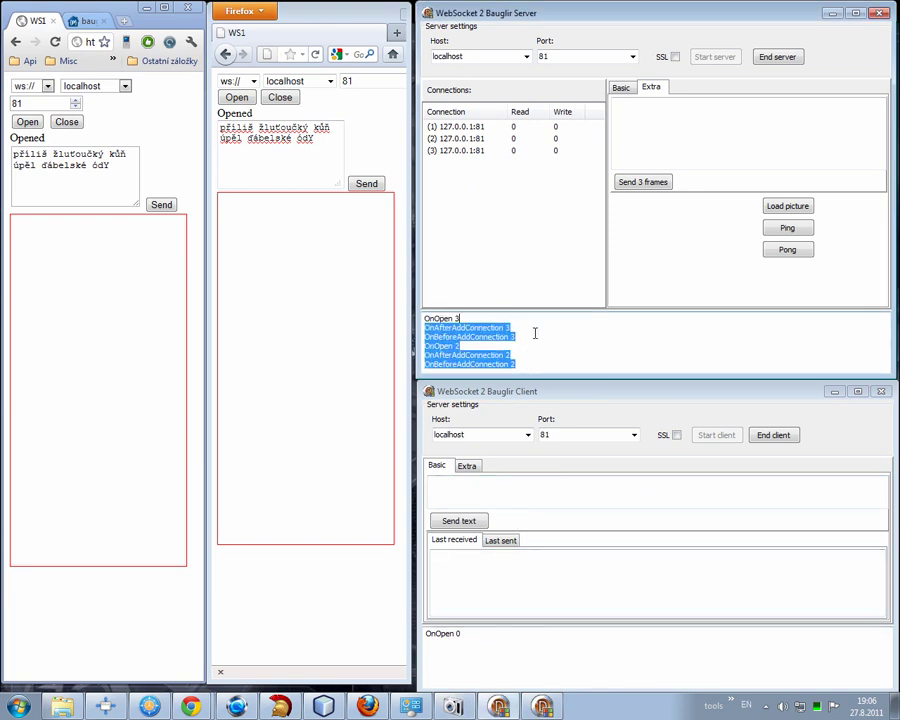
pyautogui.click(535, 333)
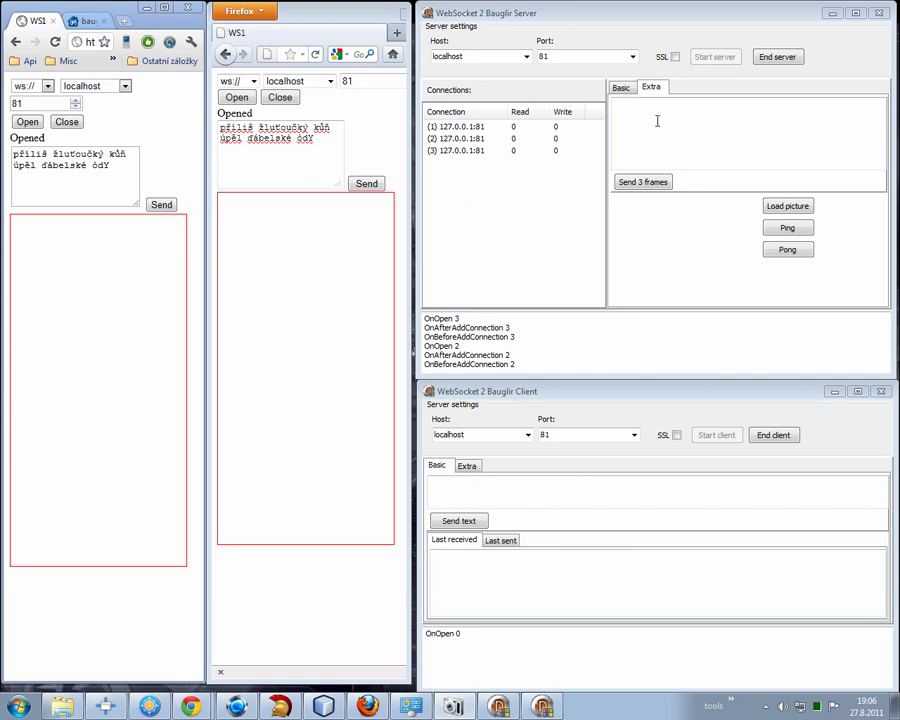
# Show the server's basic view and inspect connection 1's handshake headers in a widened header area.
pyautogui.click(621, 88)
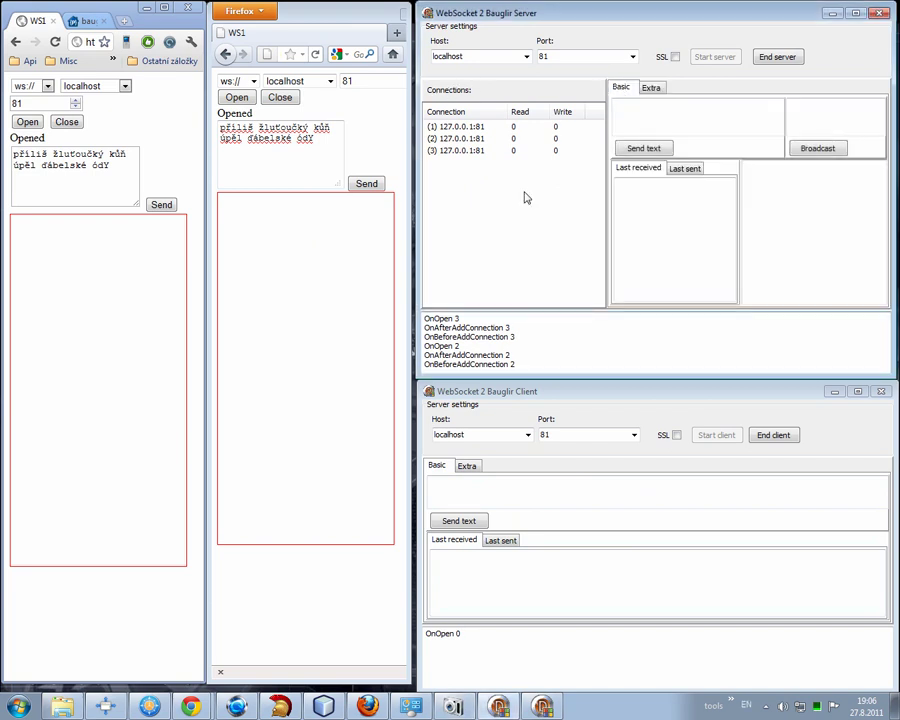
pyautogui.click(449, 128)
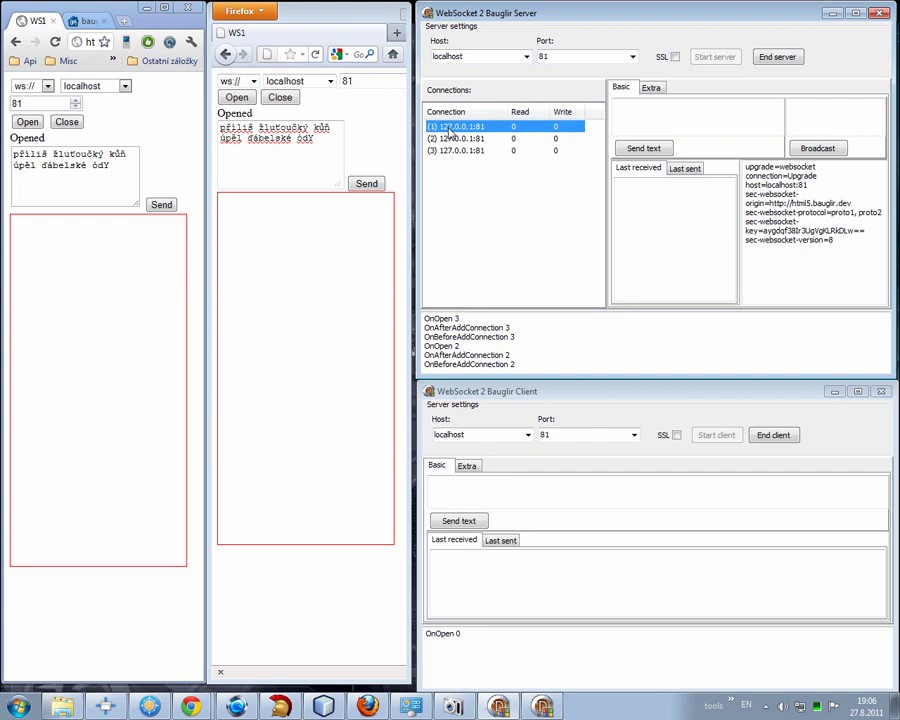
pyautogui.moveTo(739, 230); pyautogui.dragTo(686, 221)
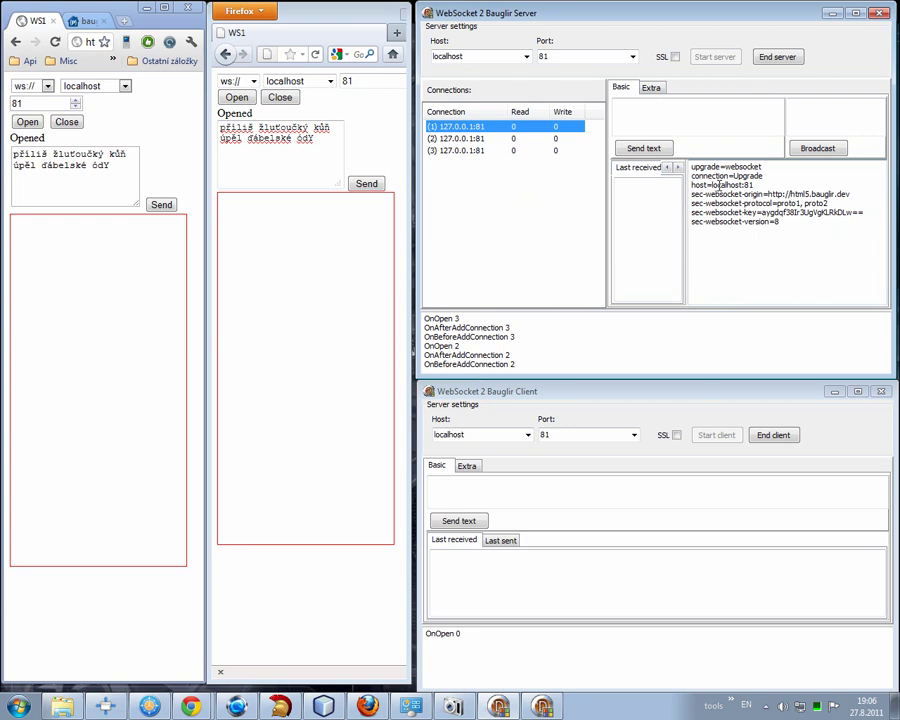
pyautogui.moveTo(691, 167); pyautogui.dragTo(782, 222)
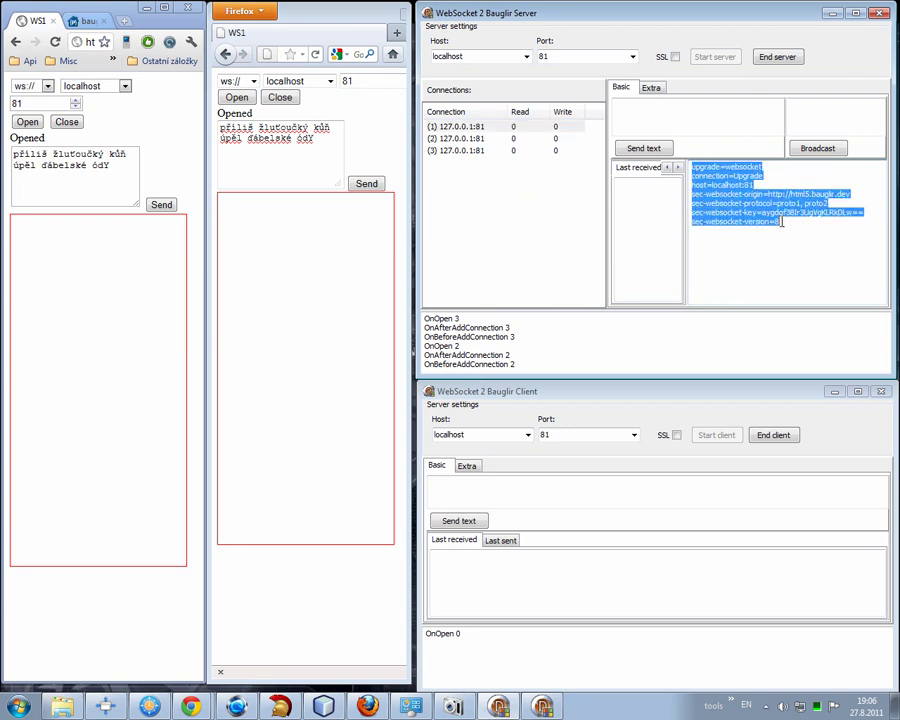
pyautogui.click(782, 222)
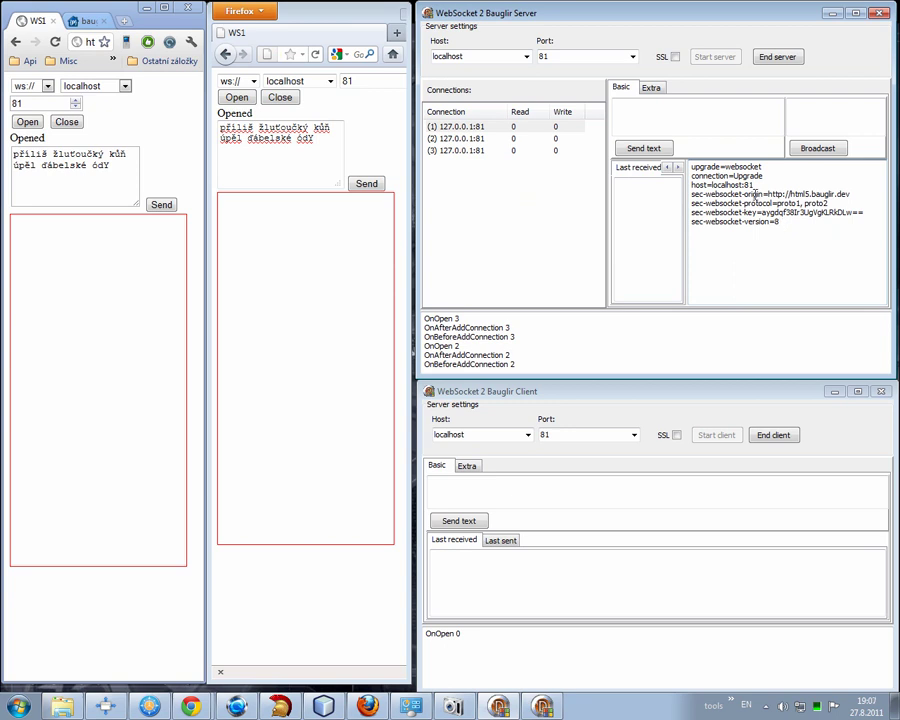
pyautogui.moveTo(690, 166); pyautogui.dragTo(796, 224)
pyautogui.click(796, 225)
# Compare the handshake headers of connections 1 and 2, highlighting the accept-language header of connection 2.
pyautogui.click(478, 139)
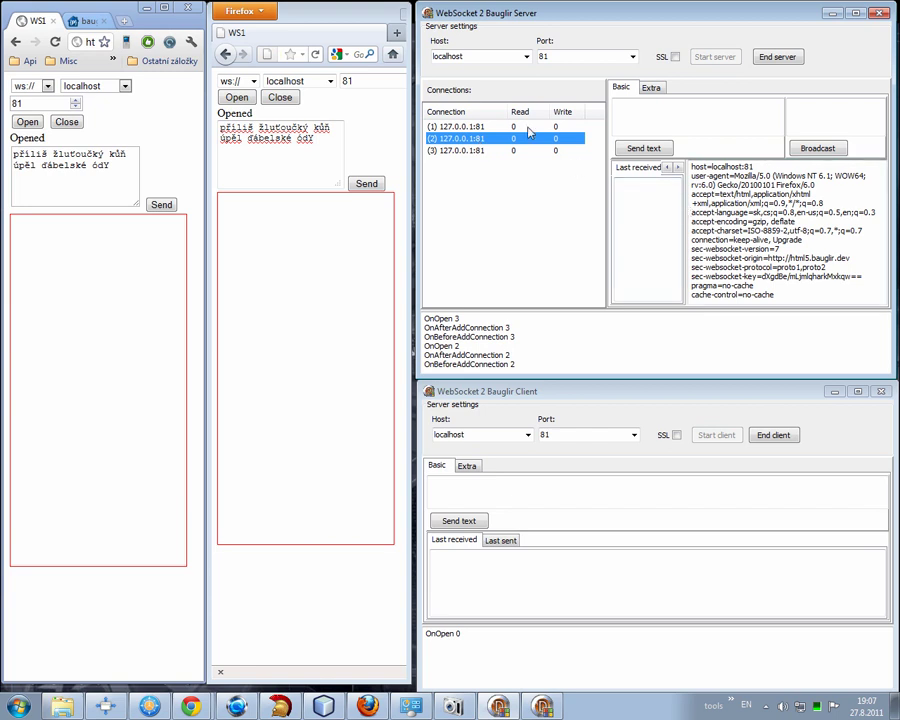
pyautogui.click(527, 127)
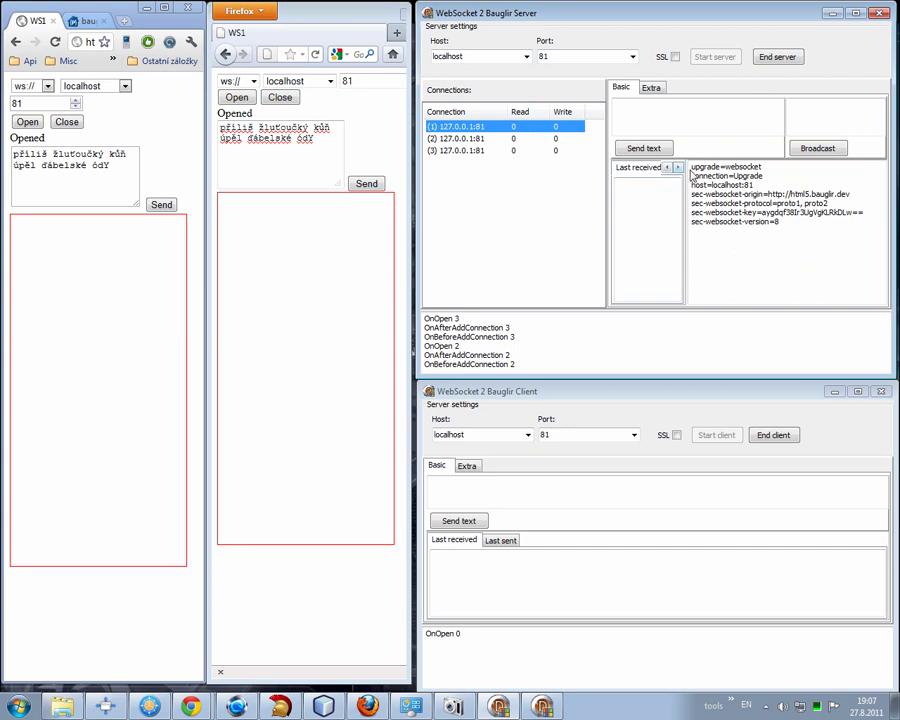
pyautogui.moveTo(691, 170); pyautogui.dragTo(800, 226)
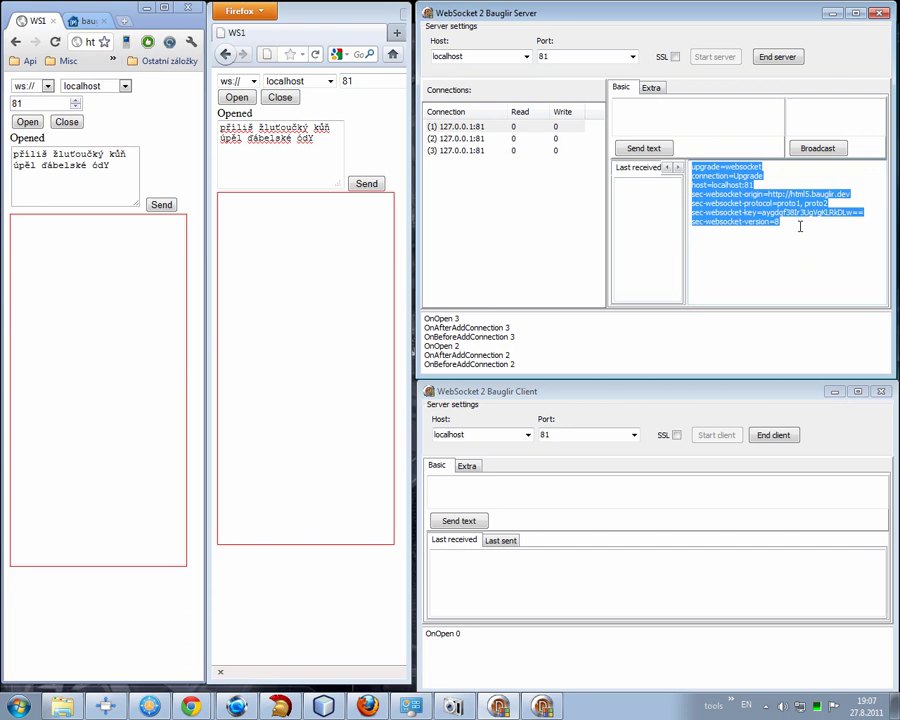
pyautogui.click(476, 137)
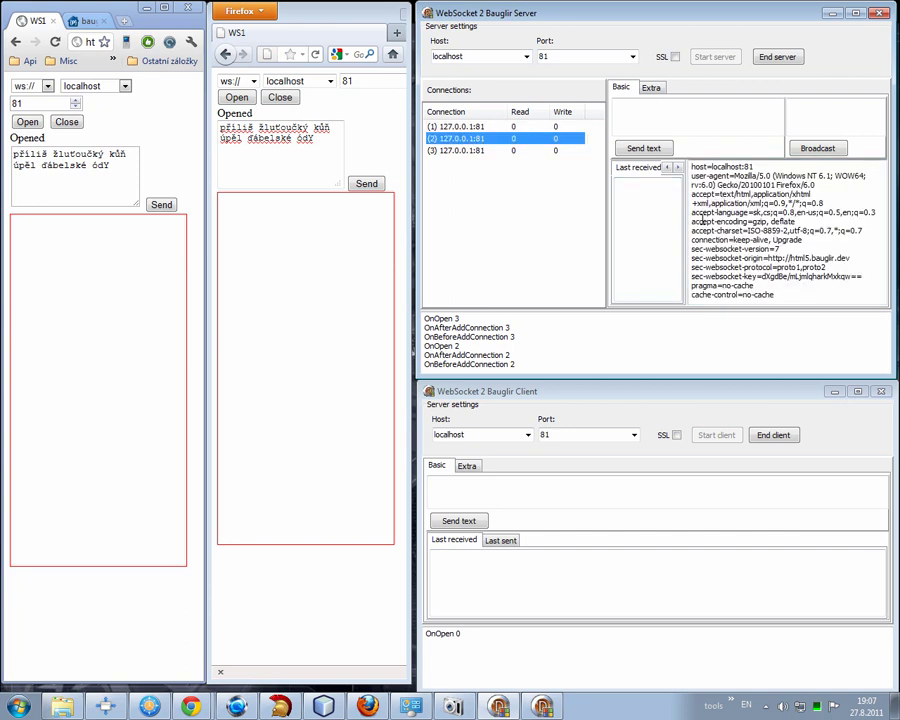
pyautogui.moveTo(692, 212); pyautogui.dragTo(877, 213)
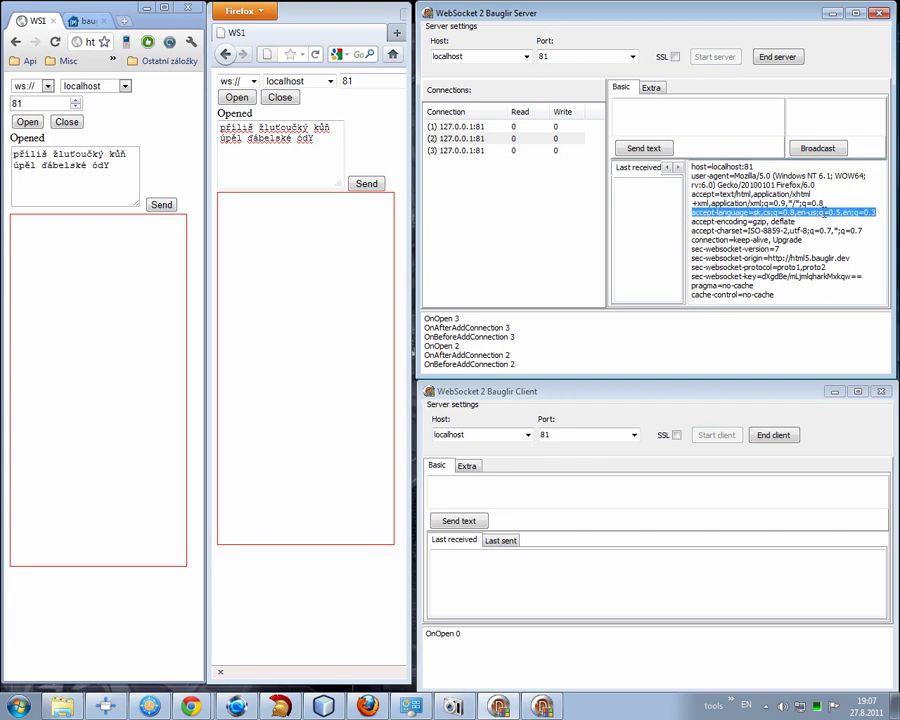
# Inspect the handshake headers of connection 3 and narrow the header area again.
pyautogui.click(490, 148)
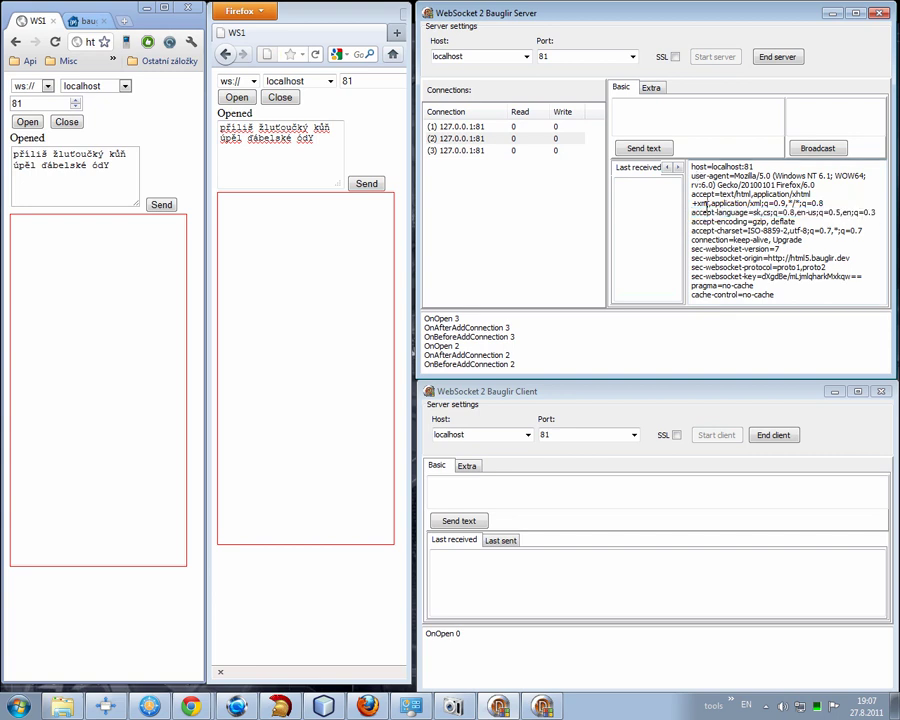
pyautogui.click(465, 151)
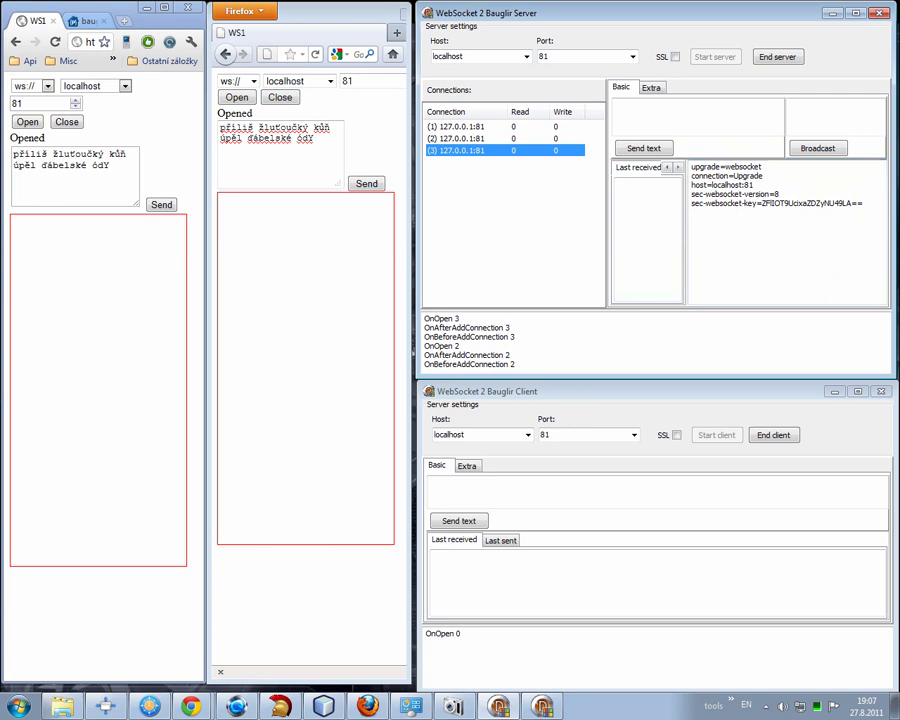
pyautogui.moveTo(686, 250); pyautogui.dragTo(754, 250)
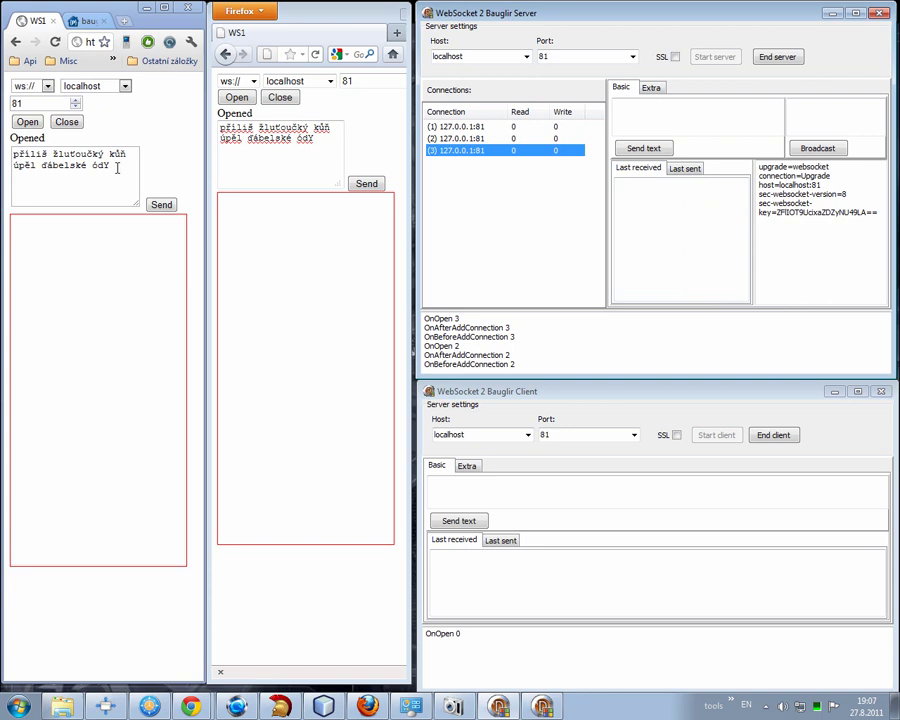
# Send the accented sample text "příliš žluťoučký kůň úpěl ďábelské ódY" from the Chrome page to the server.
pyautogui.click(18, 154)
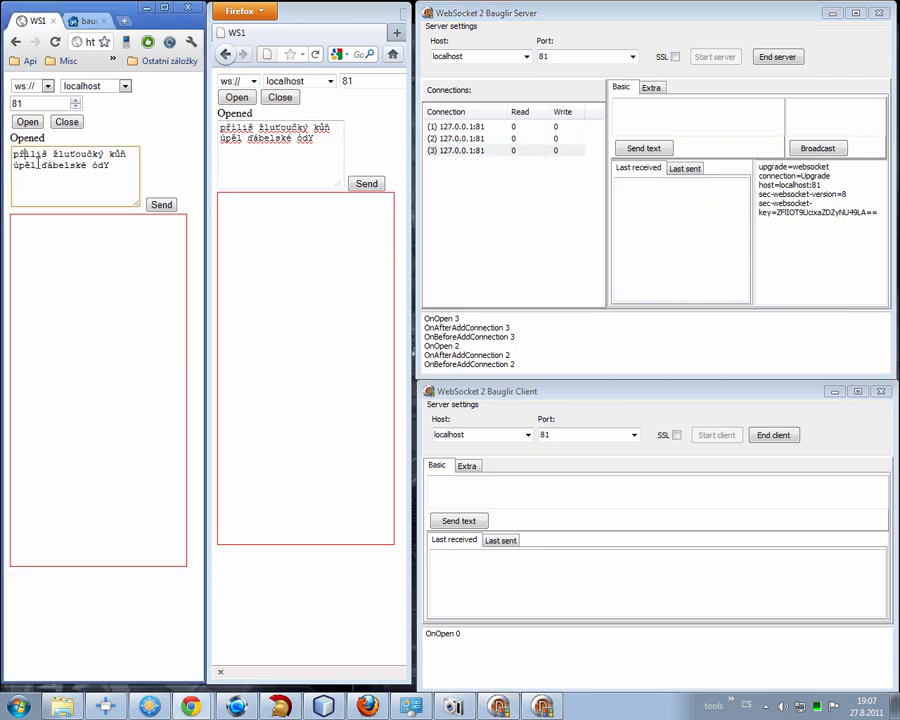
pyautogui.press('Right')
pyautogui.moveTo(120, 164); pyautogui.dragTo(5, 148)
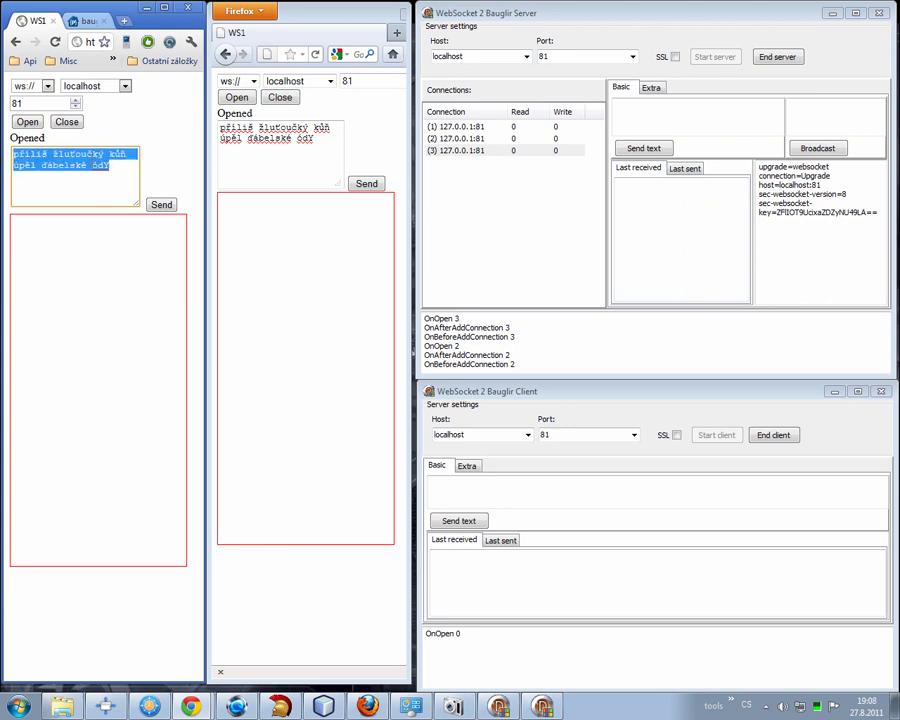
pyautogui.click(56, 155)
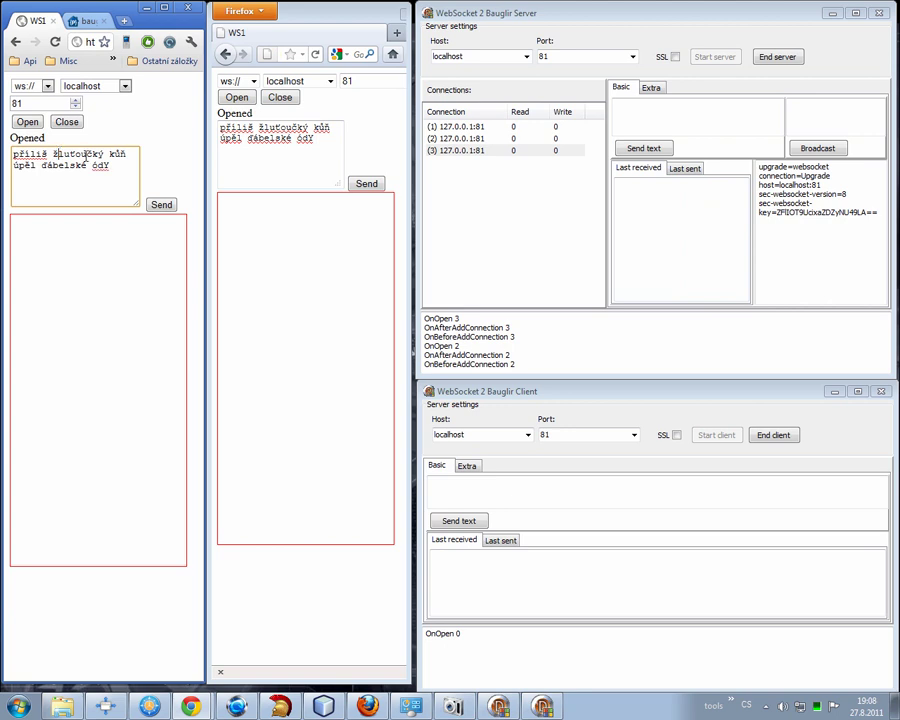
pyautogui.click(172, 208)
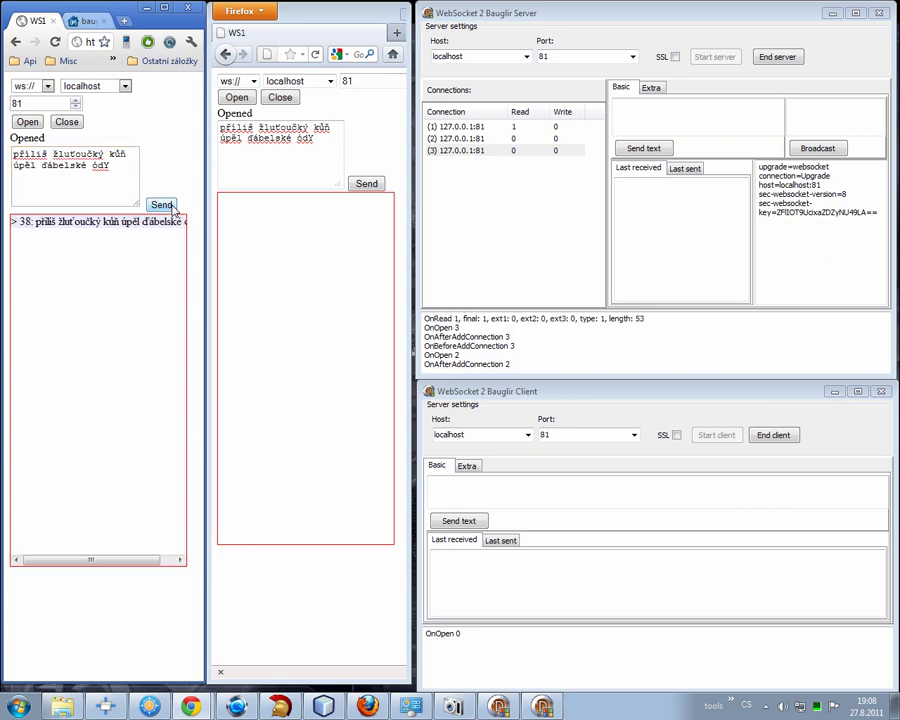
# Select connection 1 on the server and check the accented characters in its last received message.
pyautogui.click(504, 128)
pyautogui.hotkey('alt', 'shift')
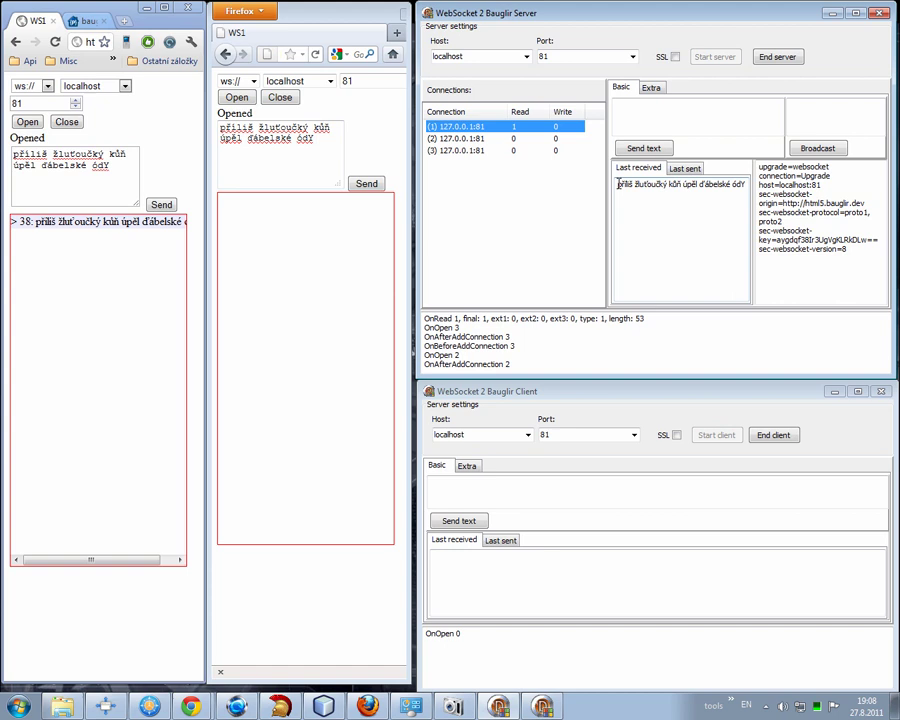
pyautogui.moveTo(724, 189); pyautogui.dragTo(669, 186)
pyautogui.click(667, 187)
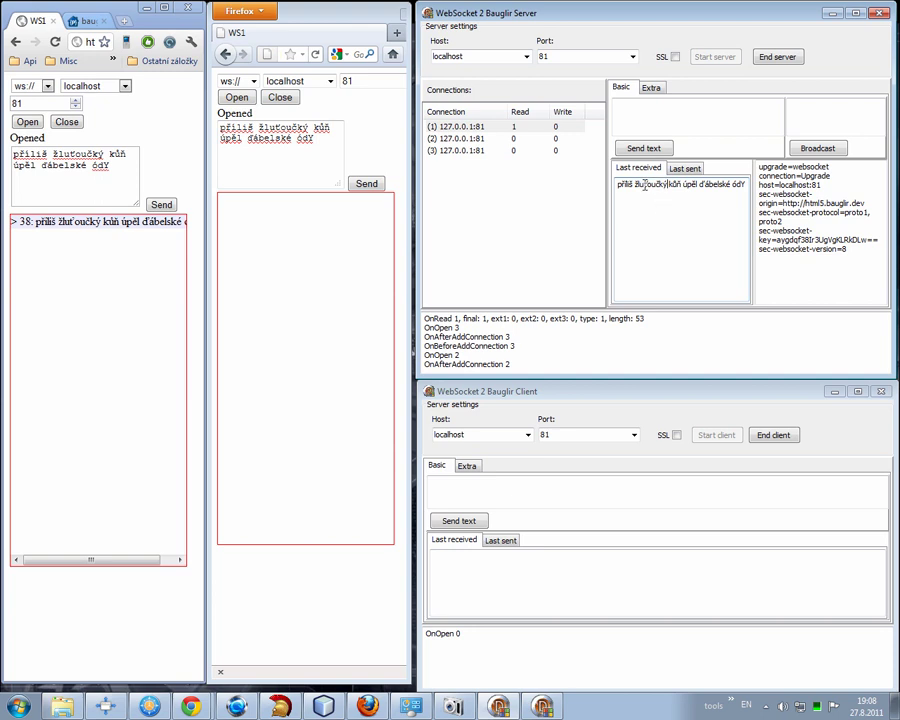
pyautogui.moveTo(636, 186); pyautogui.dragTo(705, 186)
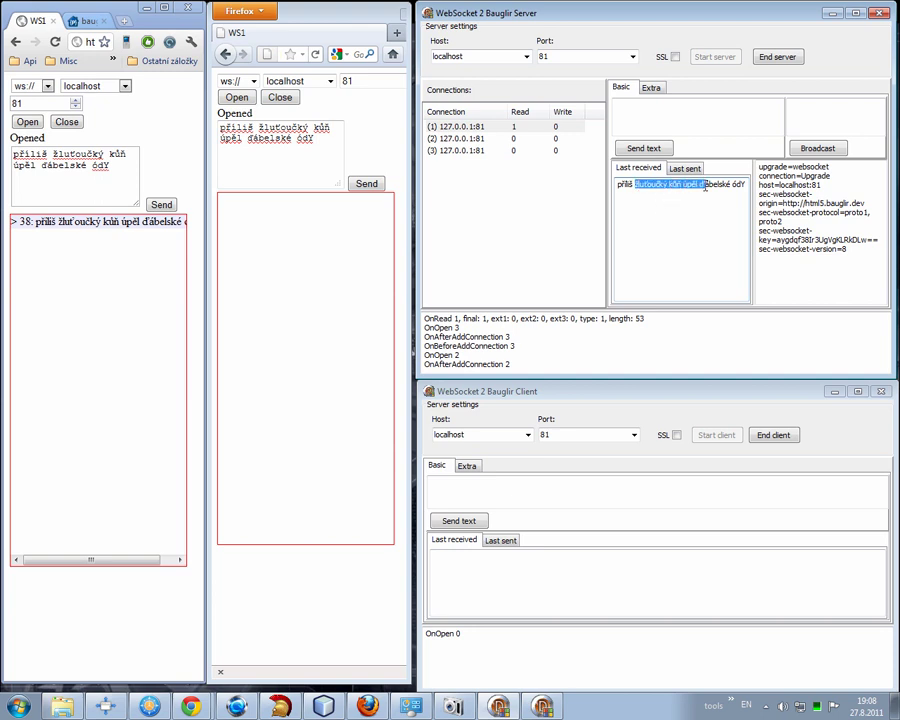
pyautogui.click(705, 187)
# Examine the OnRead entry in the server's log, including its final, ext1 to ext3 and type fields.
pyautogui.moveTo(425, 318); pyautogui.dragTo(672, 316)
pyautogui.click(675, 318)
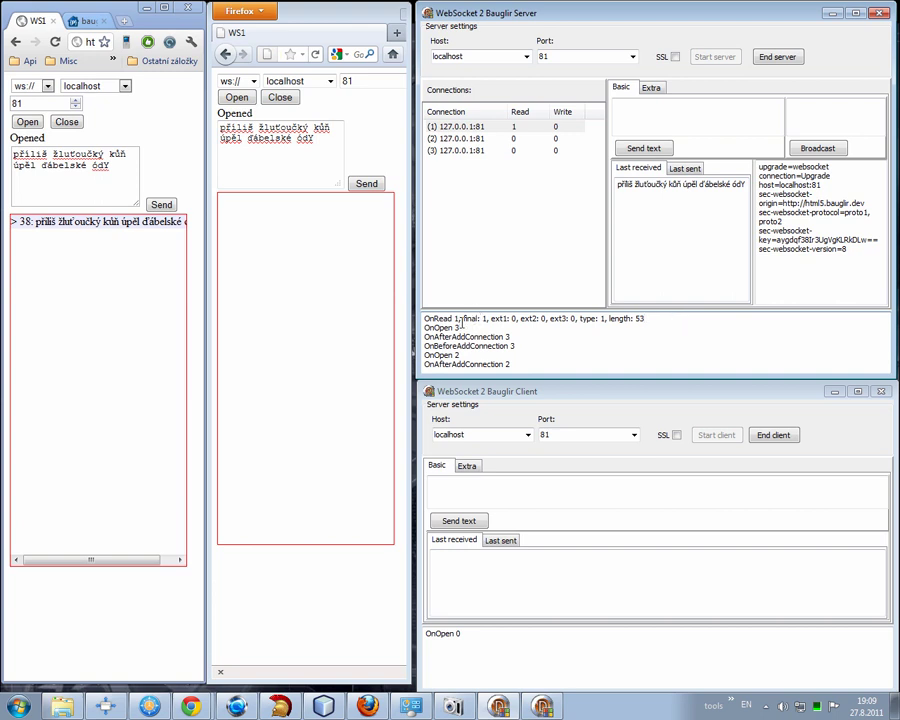
pyautogui.moveTo(464, 318); pyautogui.dragTo(575, 321)
pyautogui.click(489, 318)
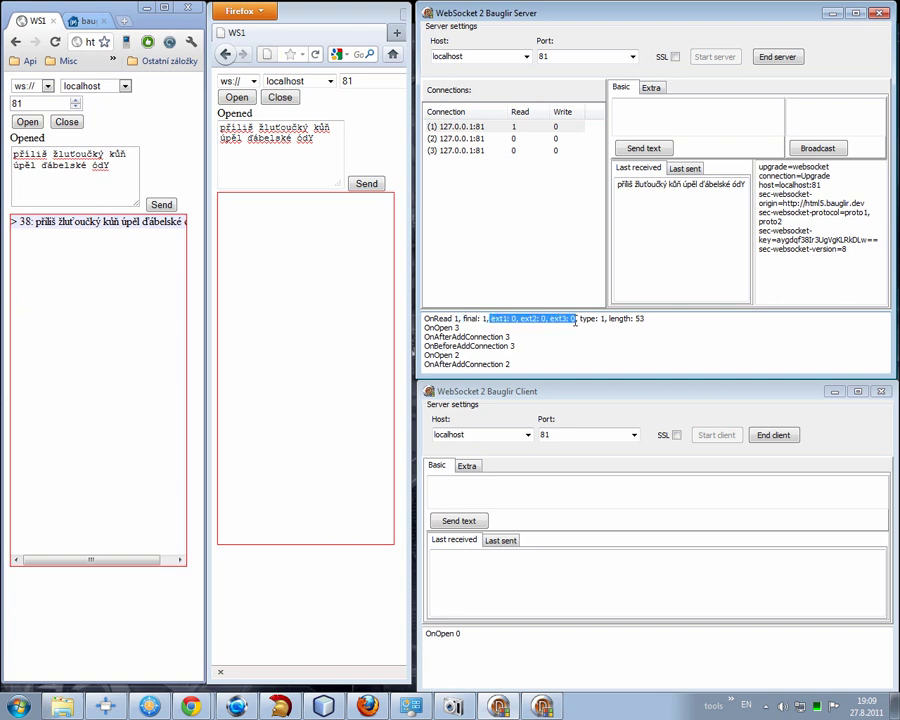
pyautogui.click(578, 320)
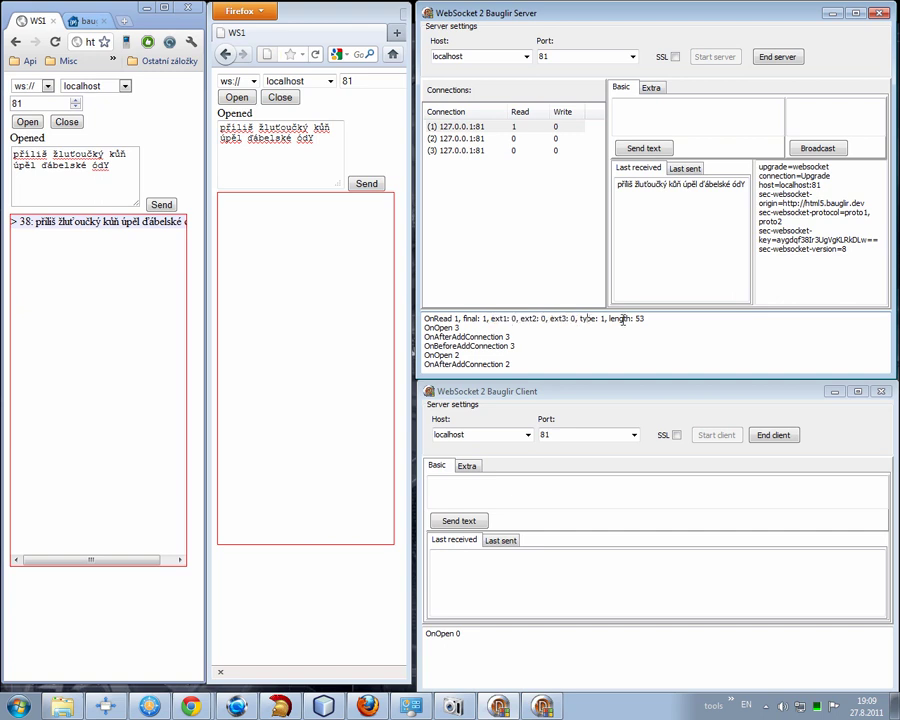
# Check the type and length fields of the server's OnRead entry for connection 1.
pyautogui.click(603, 319)
pyautogui.doubleClick(638, 319)
pyautogui.click(319, 496)
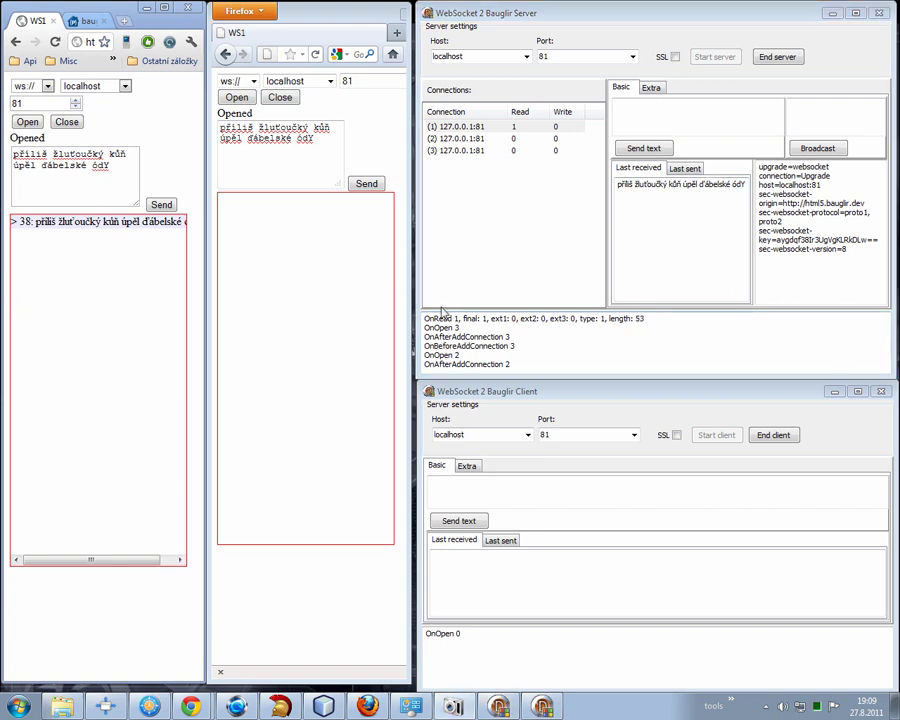
# Replace the message in the Firefox page with "hello viewers" and send it to the server.
pyautogui.tripleClick(285, 184)
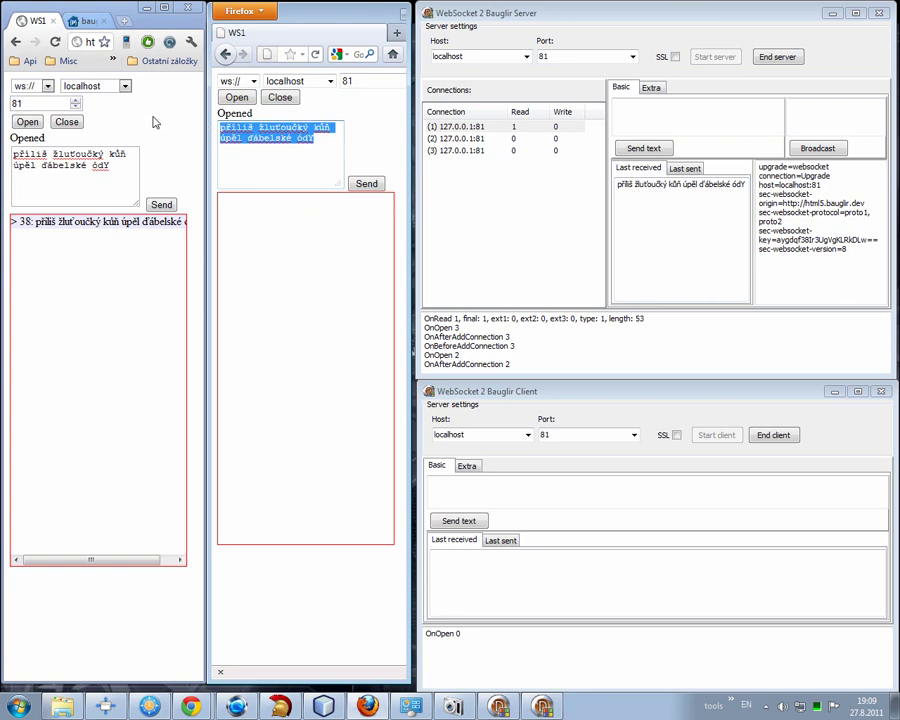
pyautogui.write('hello')
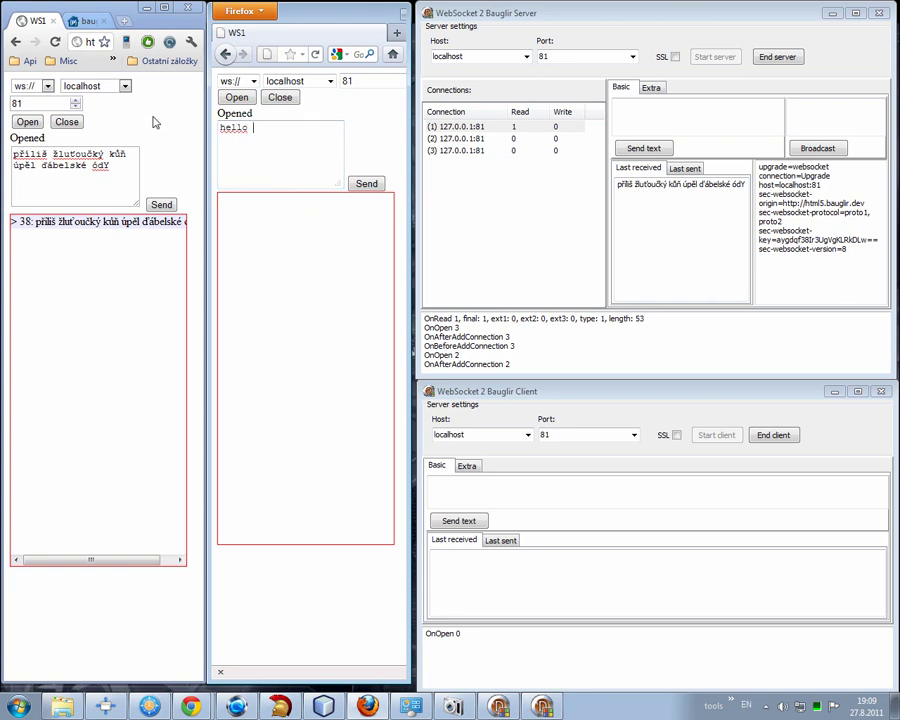
pyautogui.write(' viewers')
pyautogui.click(368, 184)
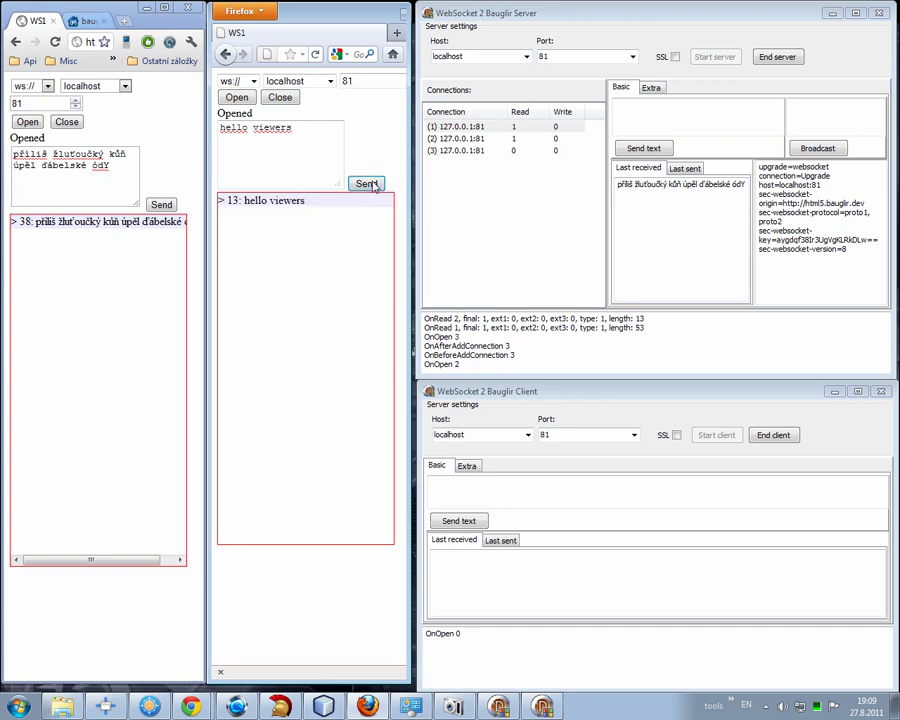
# Select connection 2 on the server and examine its last received message and OnRead log entry.
pyautogui.click(497, 139)
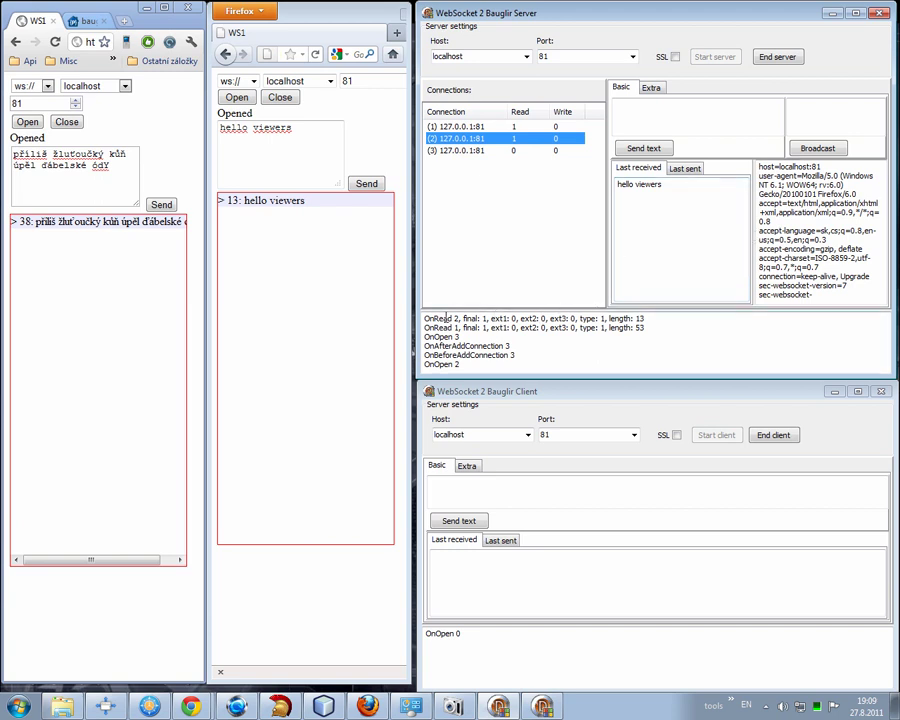
pyautogui.moveTo(447, 318); pyautogui.dragTo(590, 318)
pyautogui.click(621, 318)
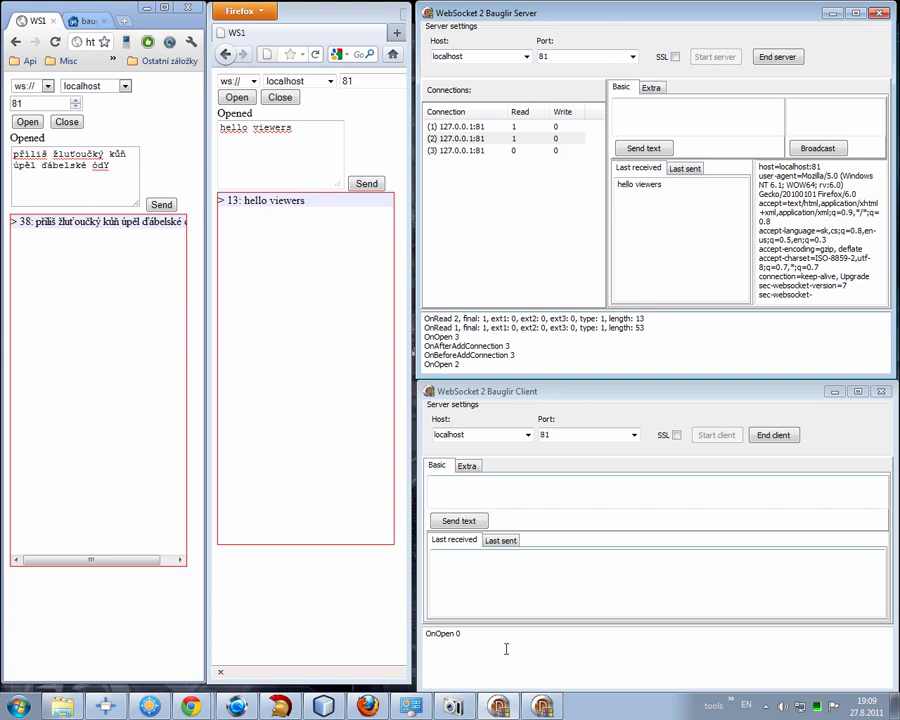
# Send the text "from native client" from the desktop client and check the length in its OnWrite log entry.
pyautogui.click(457, 490)
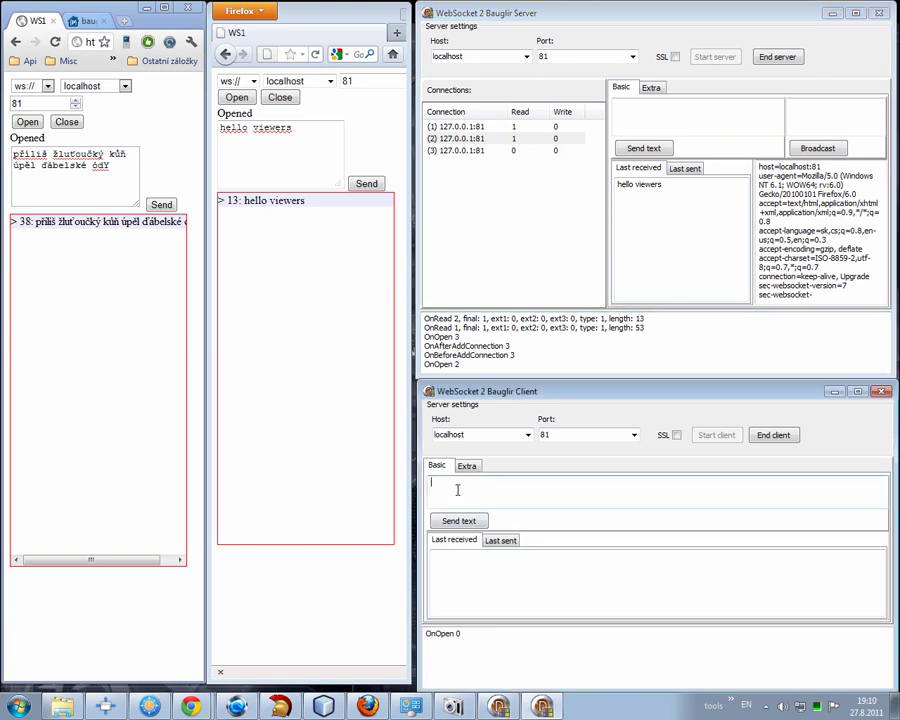
pyautogui.write('from native client')
pyautogui.click(458, 521)
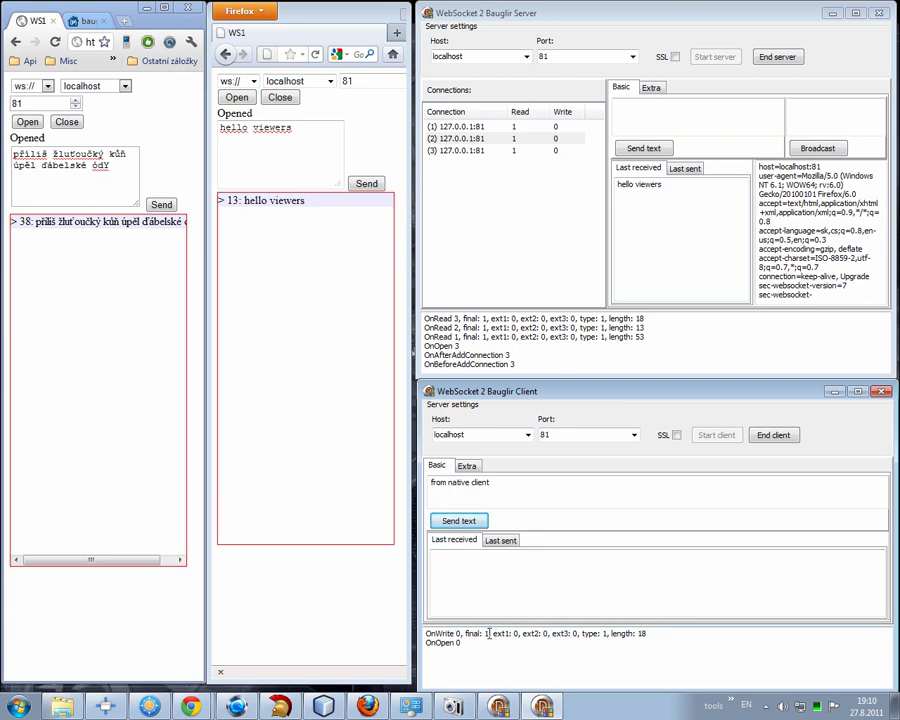
pyautogui.moveTo(638, 633); pyautogui.dragTo(707, 633)
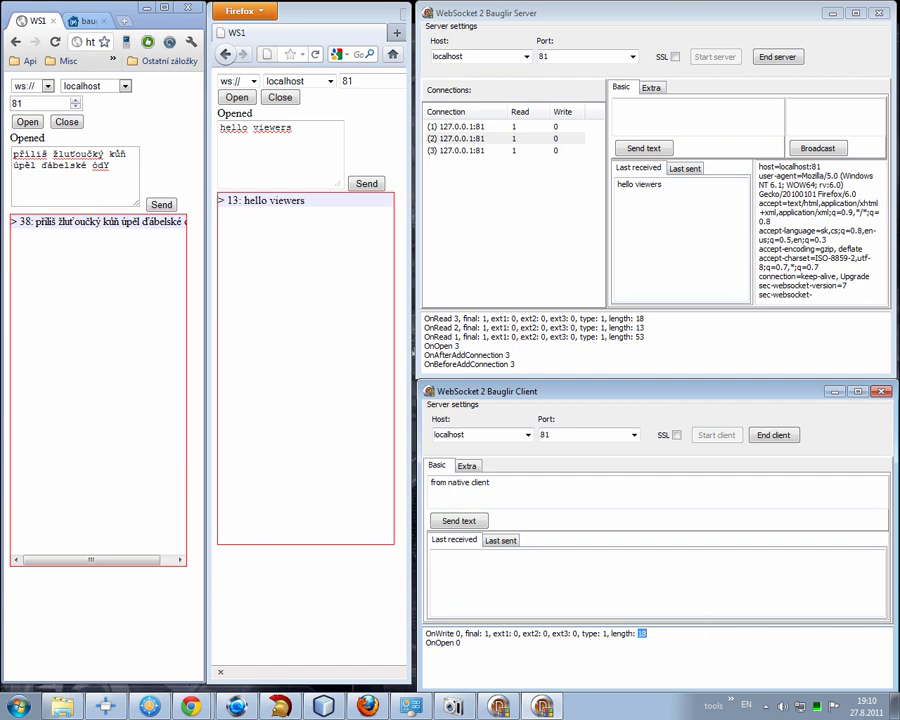
# Send the text "for FF" from the server to the selected connection 2.
pyautogui.click(600, 228)
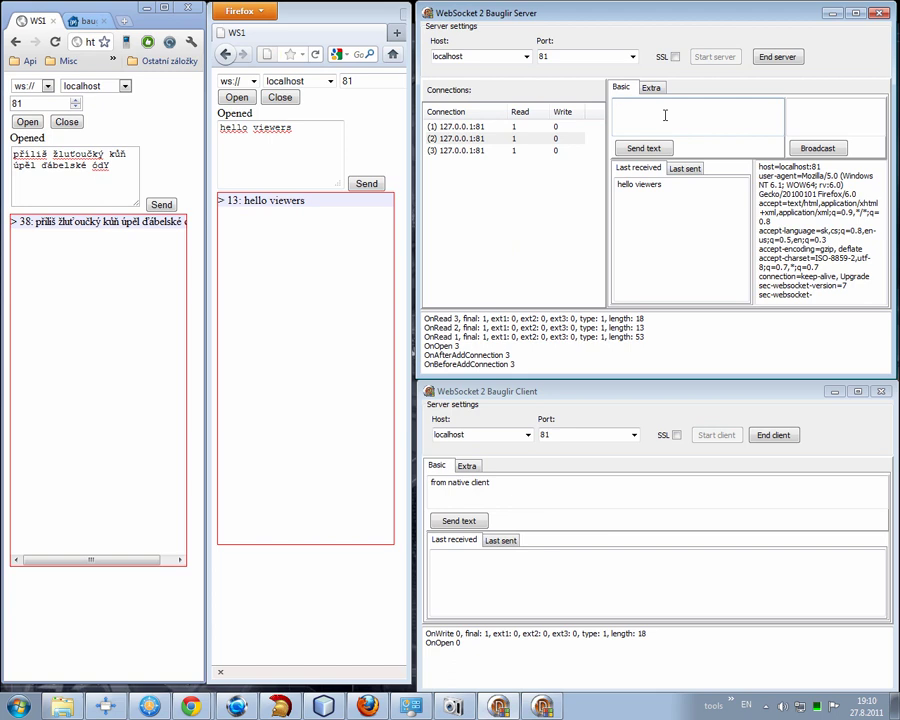
pyautogui.write('for FF')
pyautogui.click(654, 148)
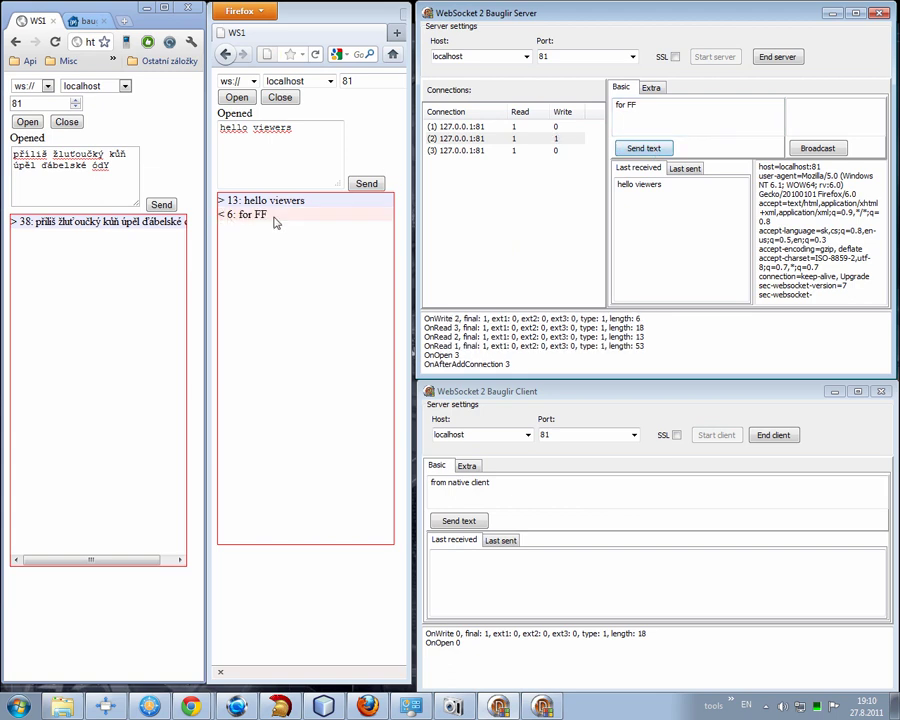
# Broadcast the text "for all connections" from the server to every connected client.
pyautogui.click(827, 121)
pyautogui.write('for all connec')
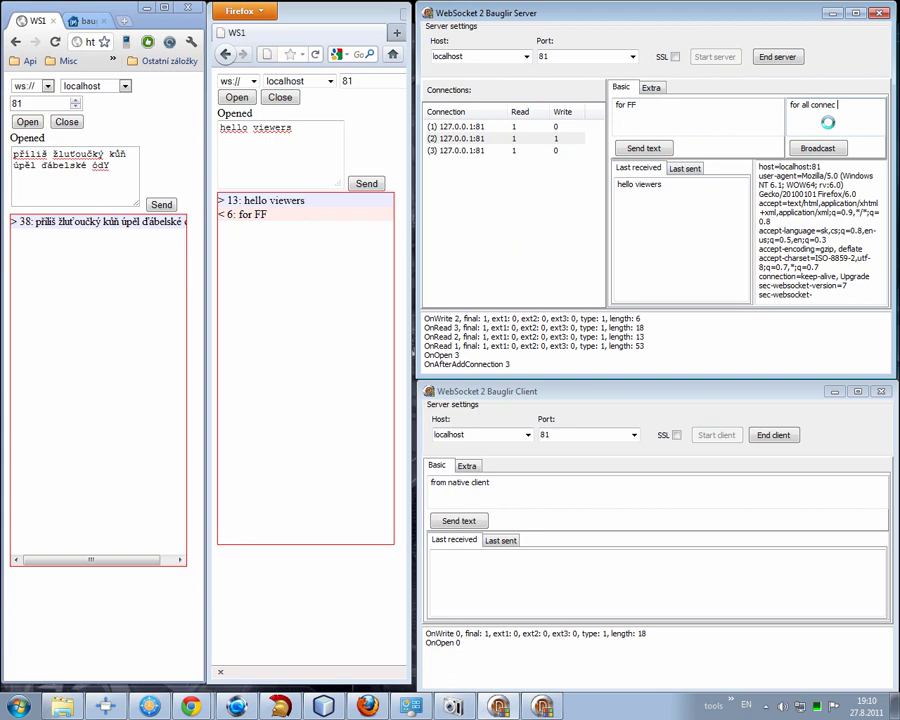
pyautogui.write('tions')
pyautogui.click(817, 148)
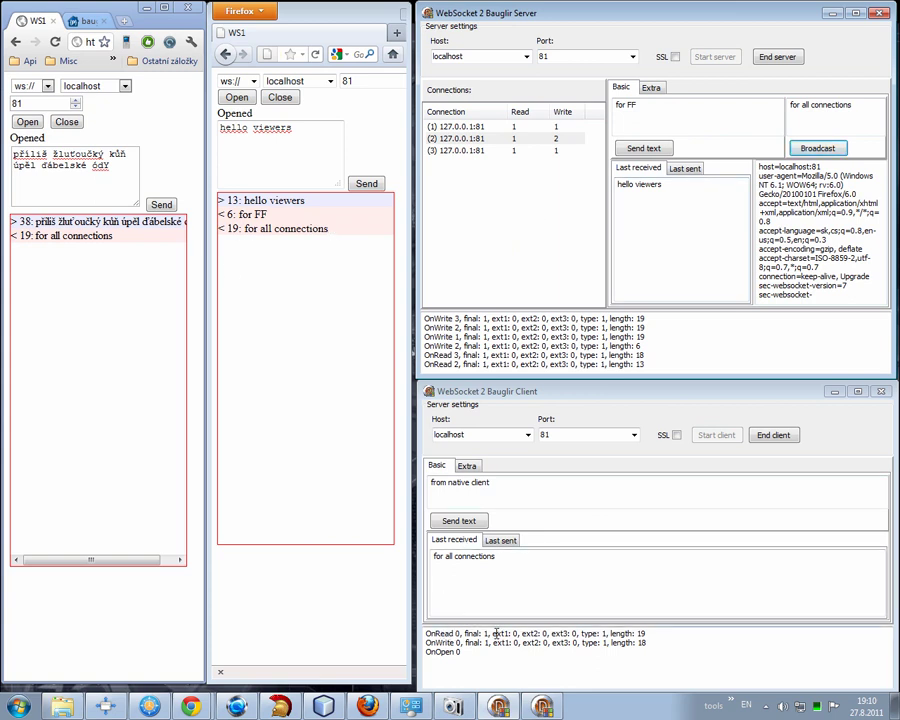
# Examine the broadcast's OnRead entry in the client log and its OnWrite entries in the server log, including the frame type.
pyautogui.moveTo(458, 633); pyautogui.dragTo(620, 632)
pyautogui.click(516, 584)
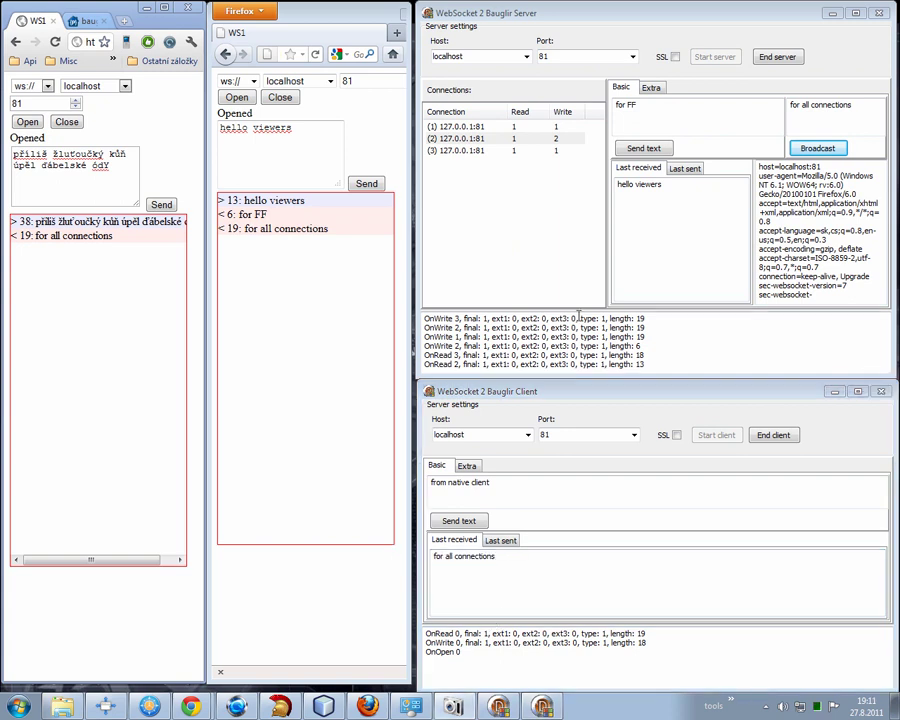
pyautogui.moveTo(657, 337); pyautogui.dragTo(418, 321)
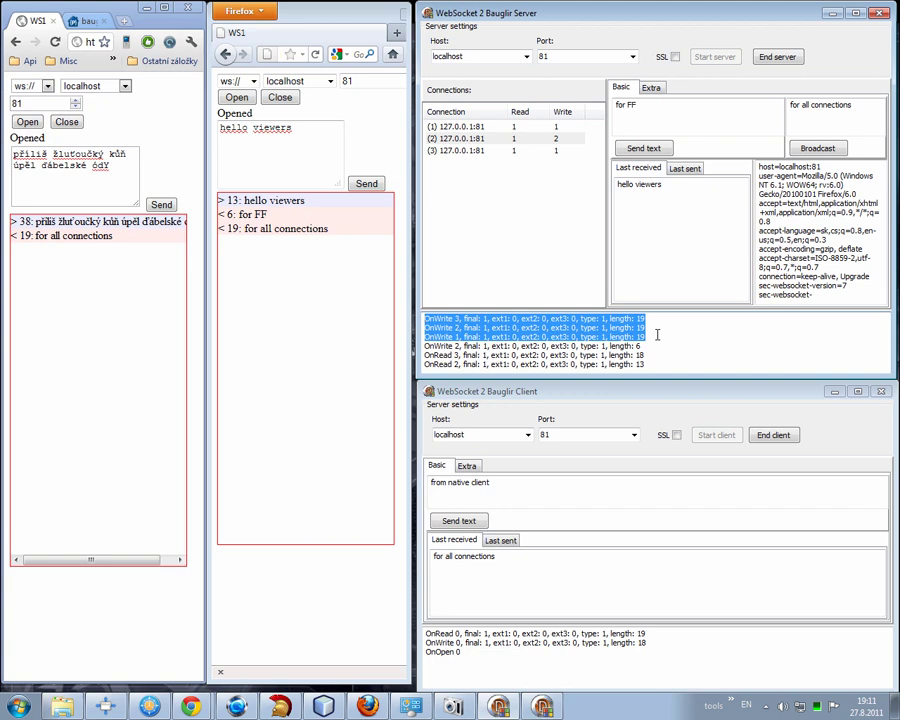
pyautogui.click(455, 327)
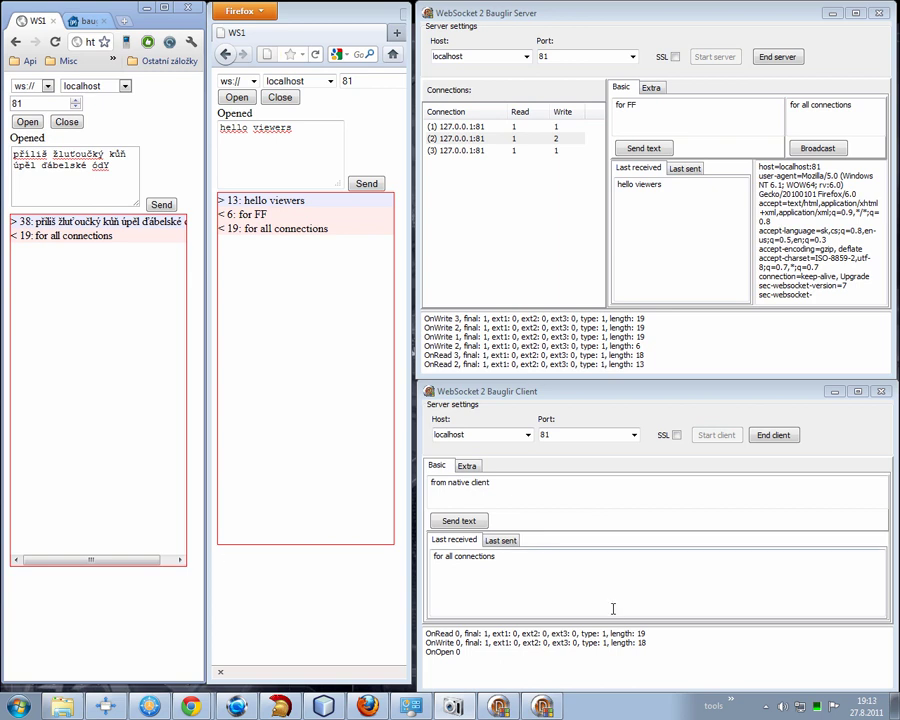
pyautogui.moveTo(604, 634); pyautogui.dragTo(600, 643)
pyautogui.click(604, 638)
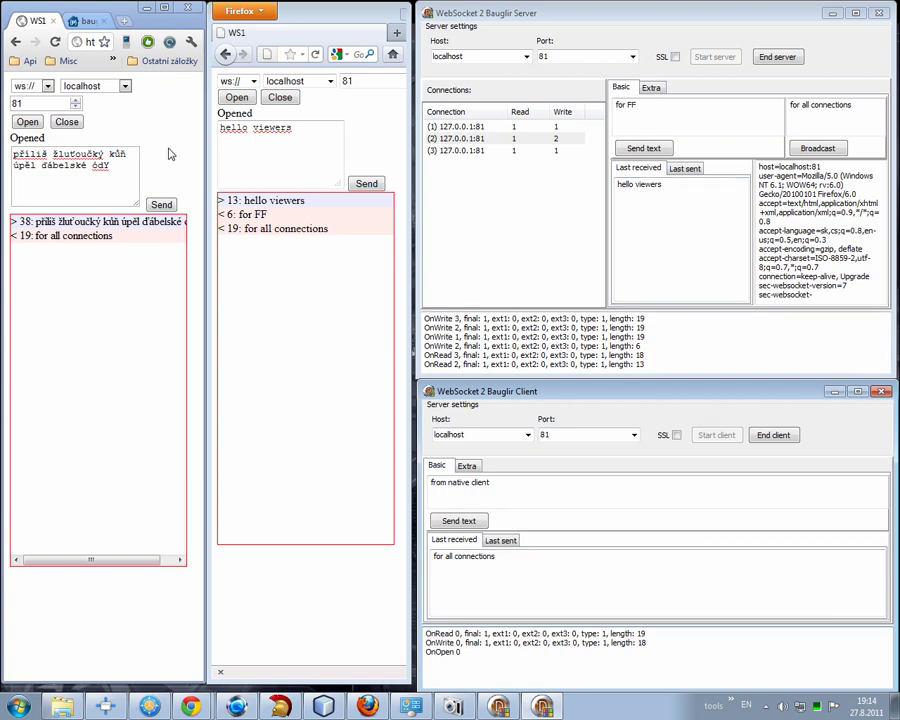
# Select connection 1 in the server's connection list and close it from the server side.
pyautogui.hotkey('alt', 'shift')
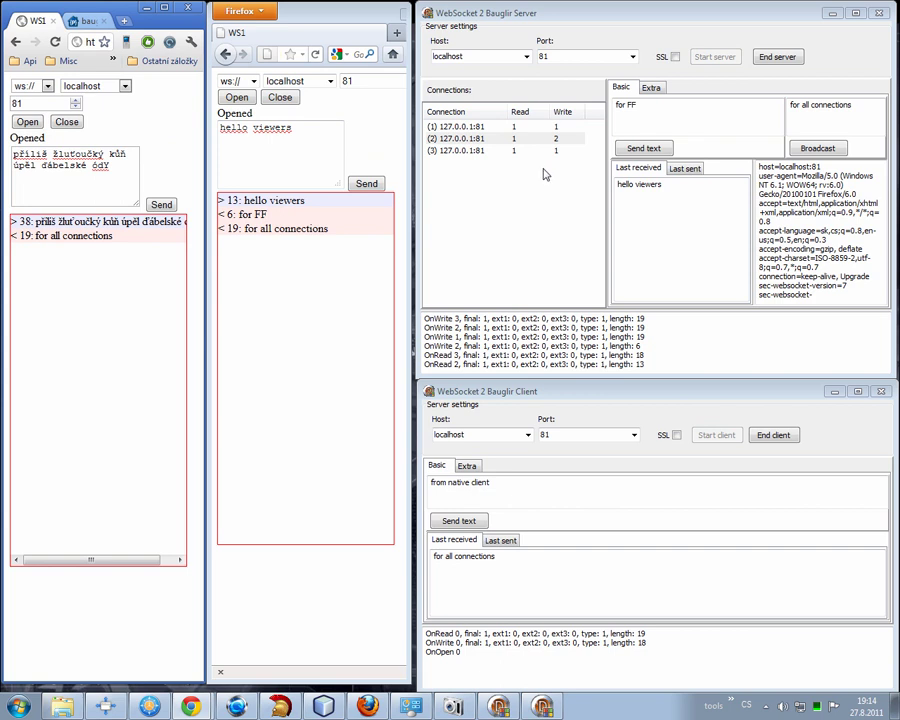
pyautogui.click(449, 128)
pyautogui.rightClick(456, 133)
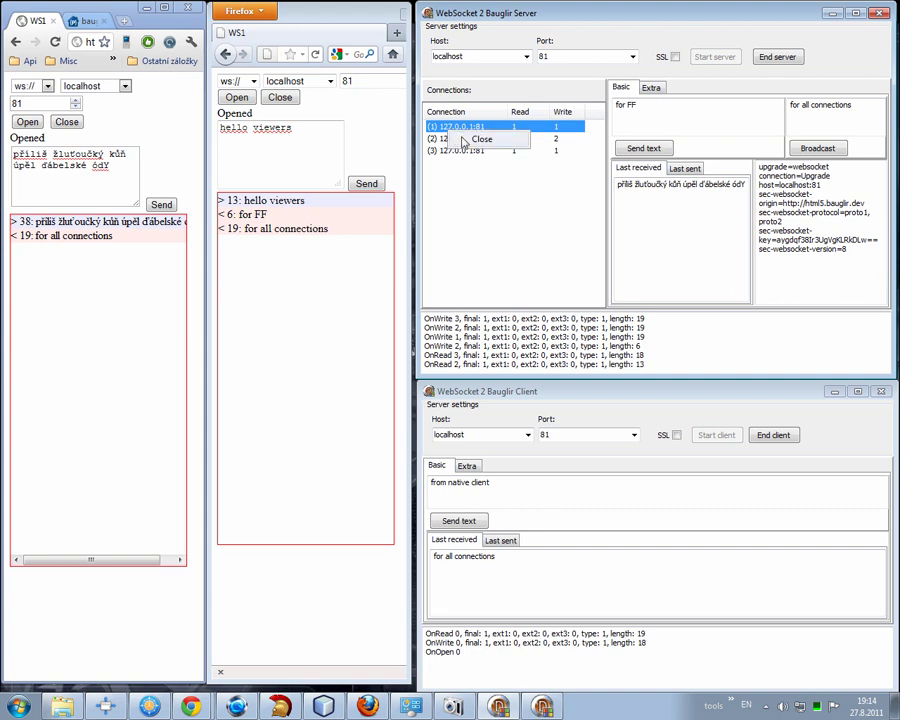
pyautogui.click(470, 139)
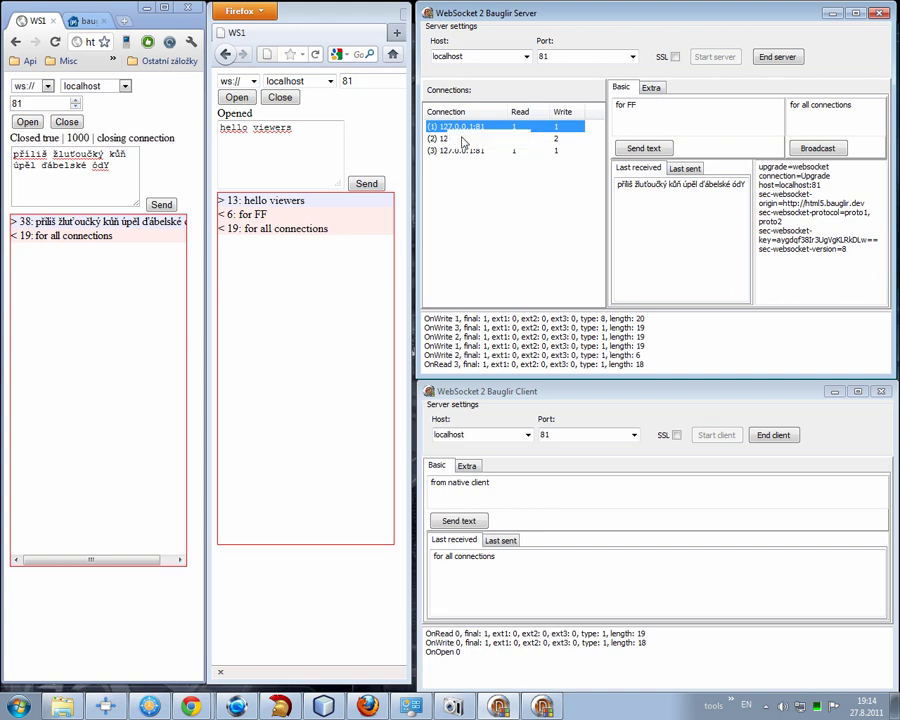
# Examine the close frame's type in the server log and the clean flag, close code and reason in the Chrome page.
pyautogui.doubleClick(604, 354)
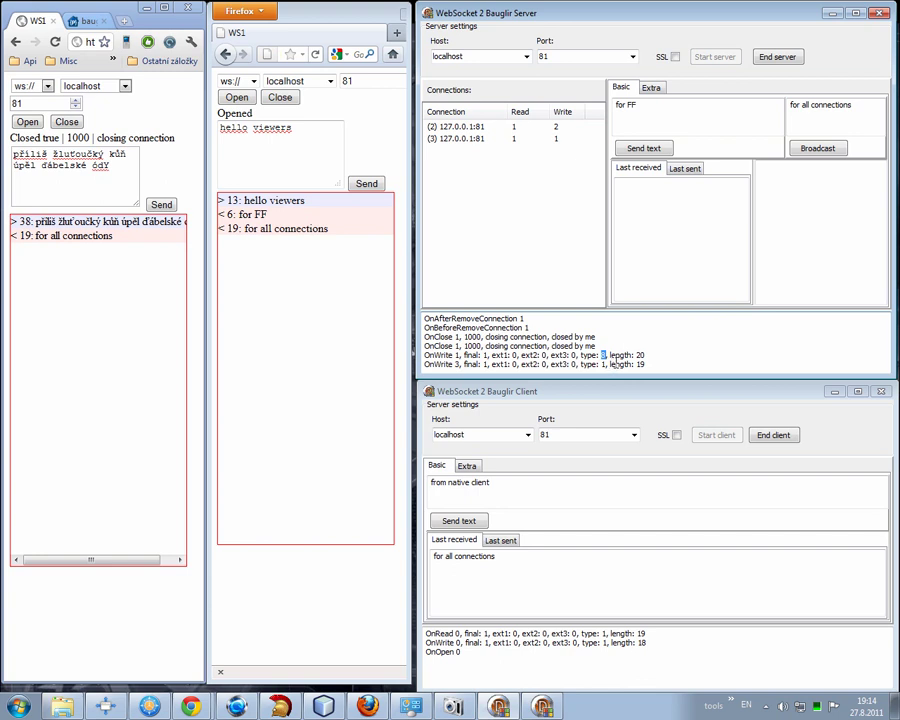
pyautogui.click(610, 355)
pyautogui.doubleClick(78, 138)
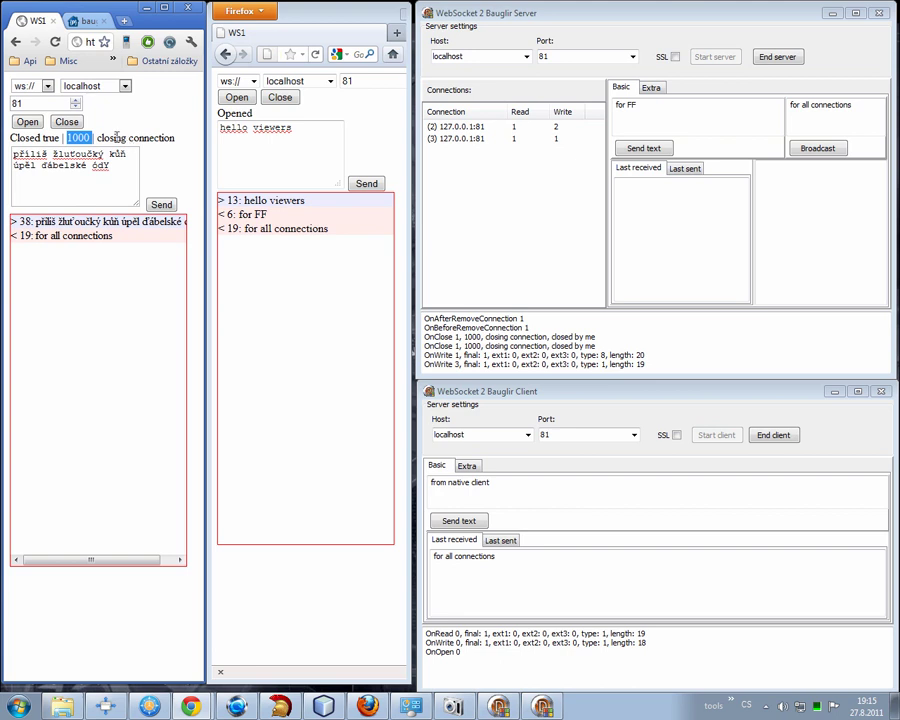
pyautogui.moveTo(97, 138); pyautogui.dragTo(178, 142)
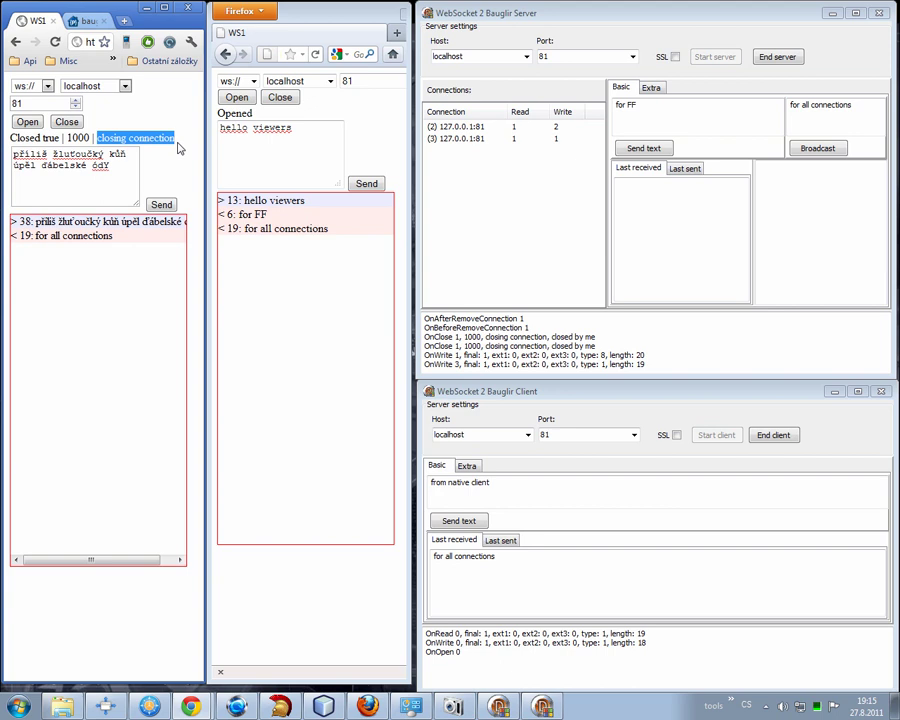
pyautogui.doubleClick(79, 138)
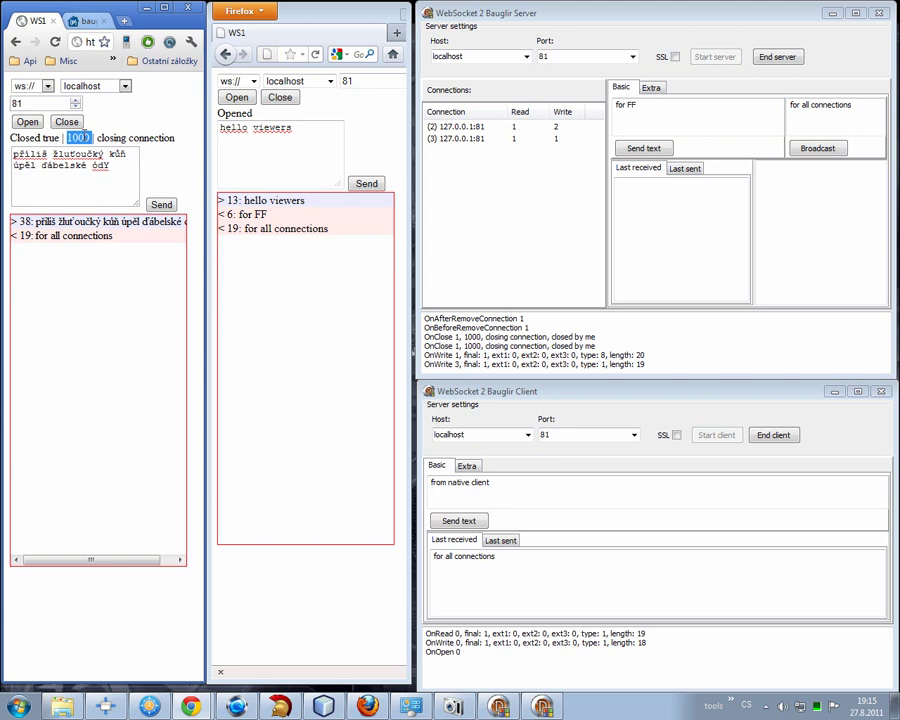
pyautogui.moveTo(97, 138); pyautogui.dragTo(177, 138)
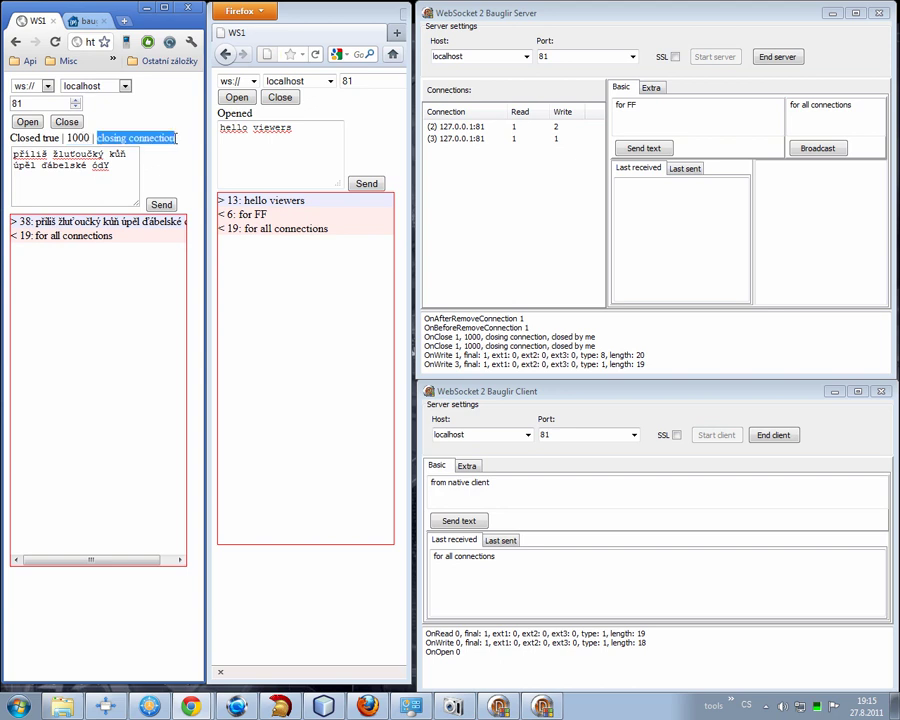
pyautogui.click(177, 138)
pyautogui.doubleClick(51, 138)
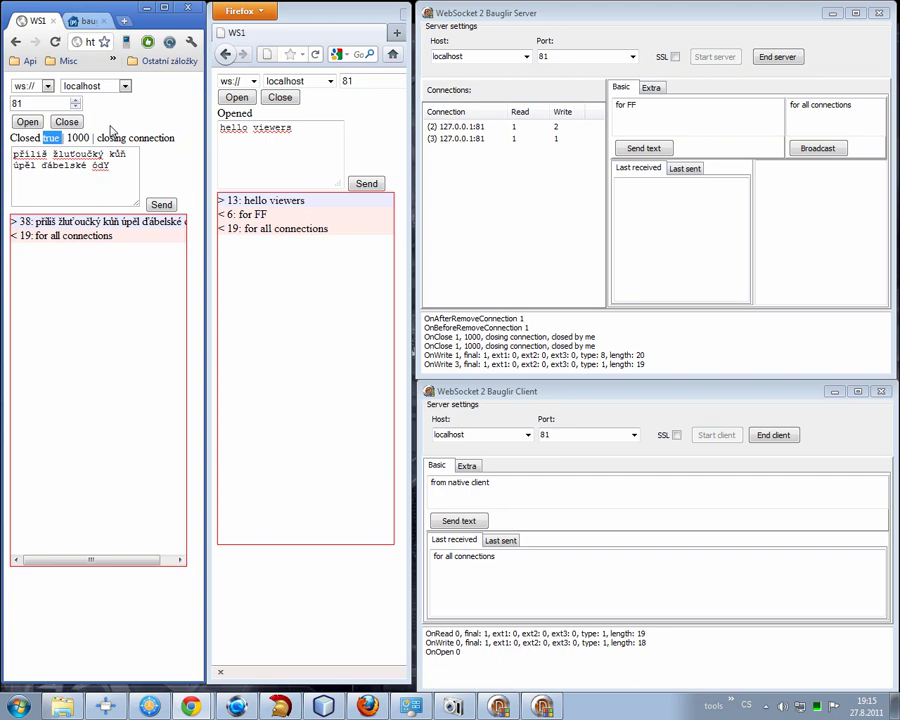
# Reopen the connection from the Chrome page, and end the server while its clients are still connected.
pyautogui.click(33, 124)
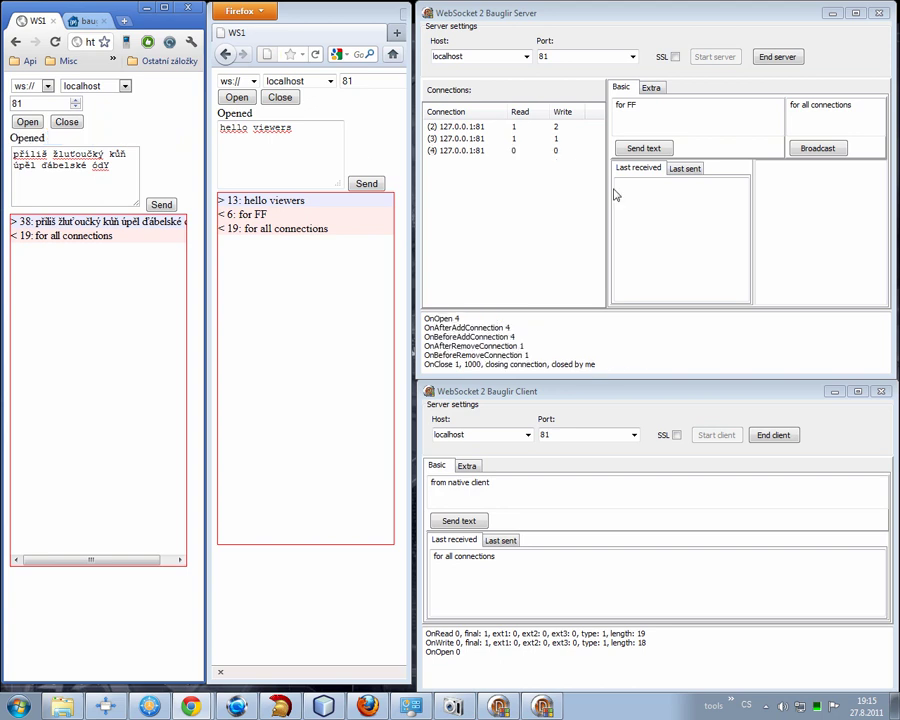
pyautogui.click(778, 57)
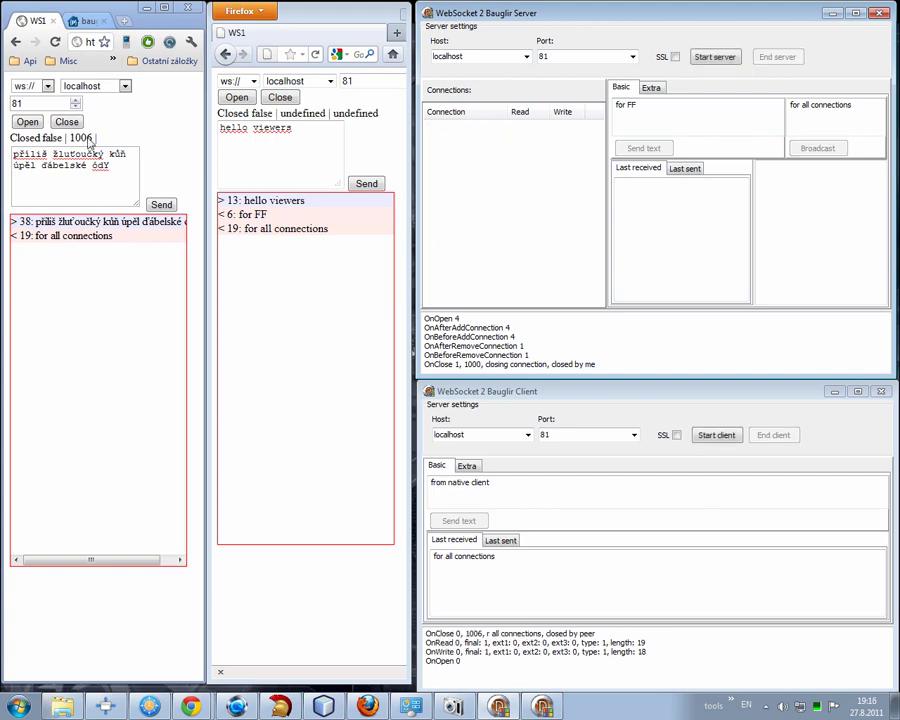
# Compare the close flags, codes and reasons reported by the Chrome page, the desktop client's log and the Firefox page.
pyautogui.doubleClick(81, 137)
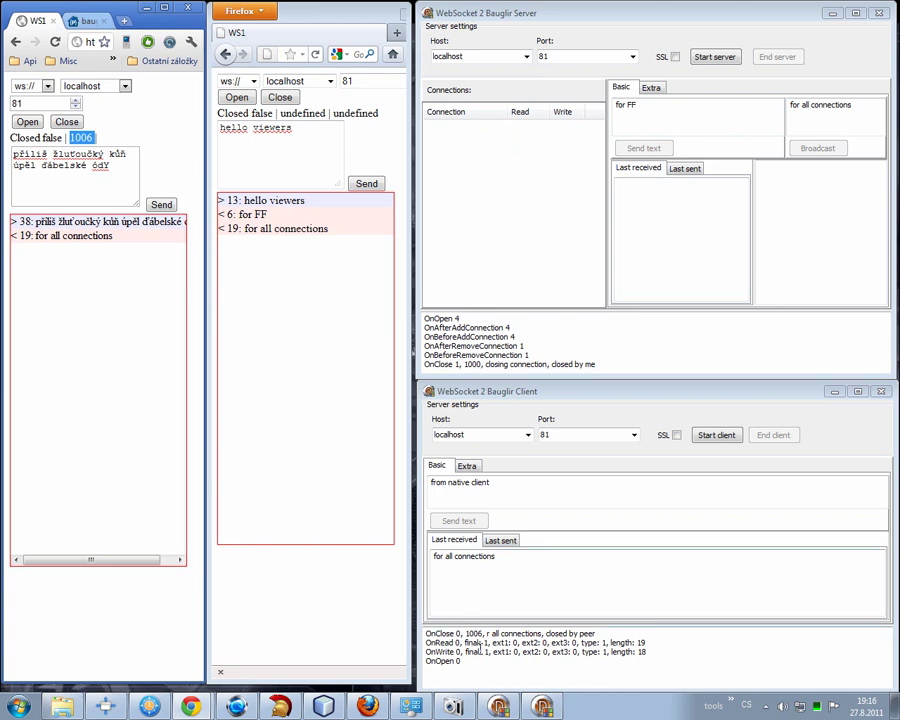
pyautogui.doubleClick(476, 633)
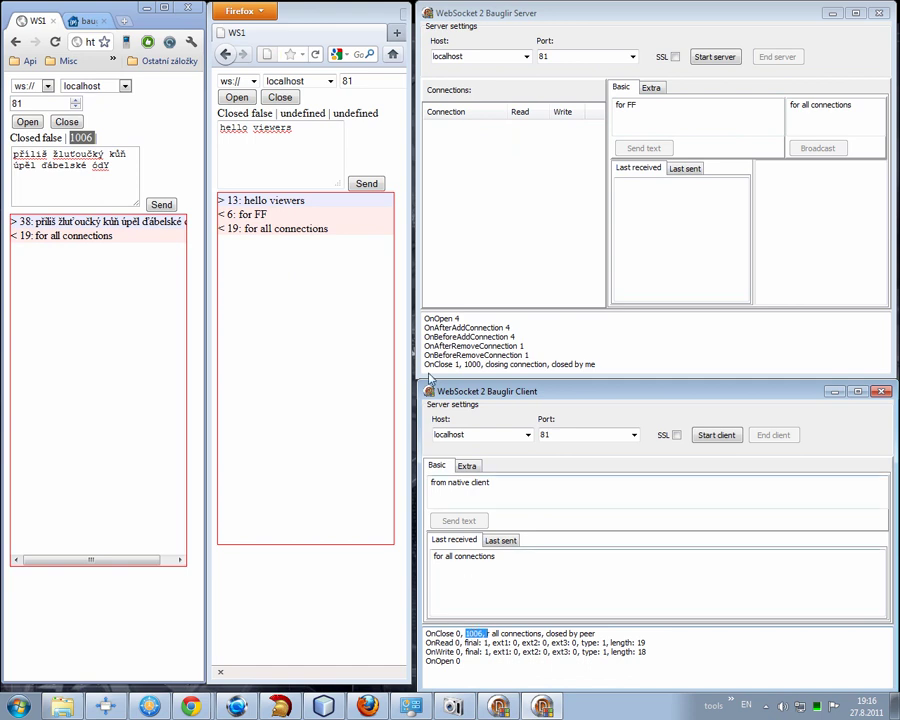
pyautogui.doubleClick(52, 138)
pyautogui.doubleClick(81, 138)
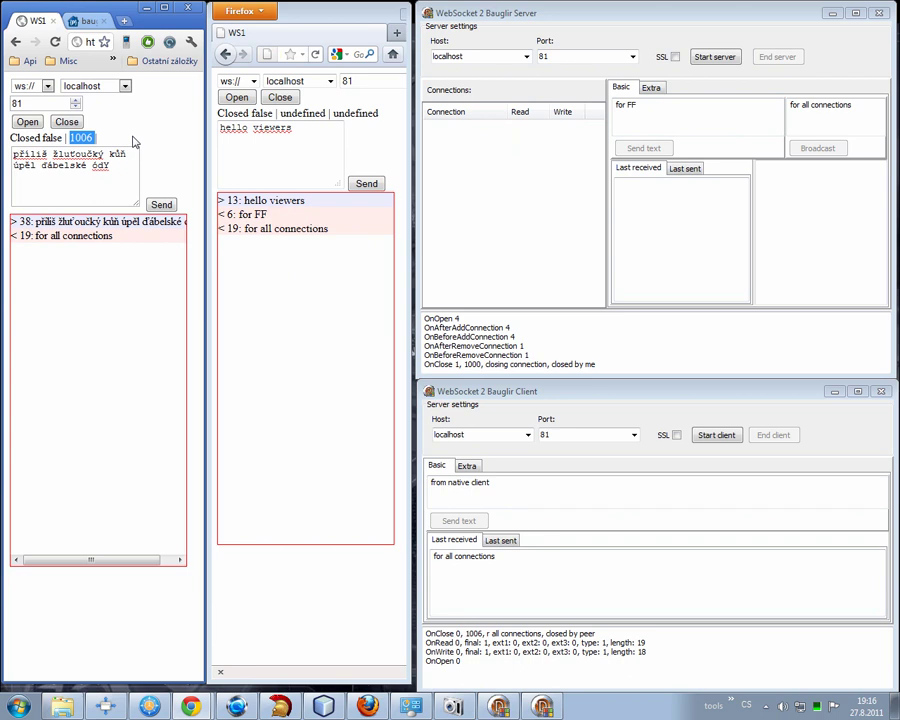
pyautogui.click(293, 128)
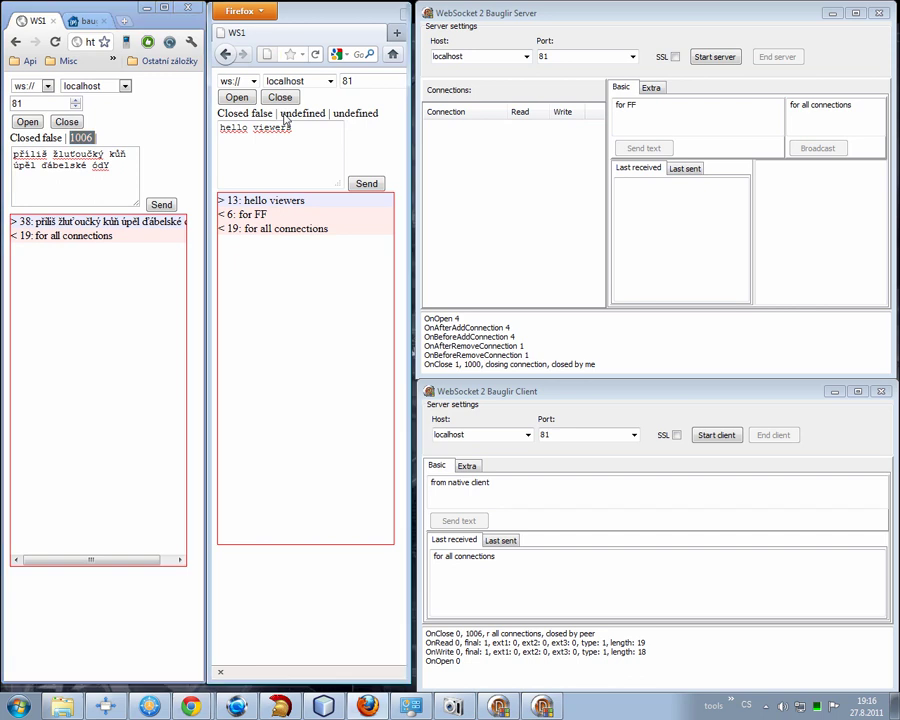
pyautogui.doubleClick(302, 113)
pyautogui.moveTo(325, 113); pyautogui.dragTo(329, 118)
pyautogui.click(329, 118)
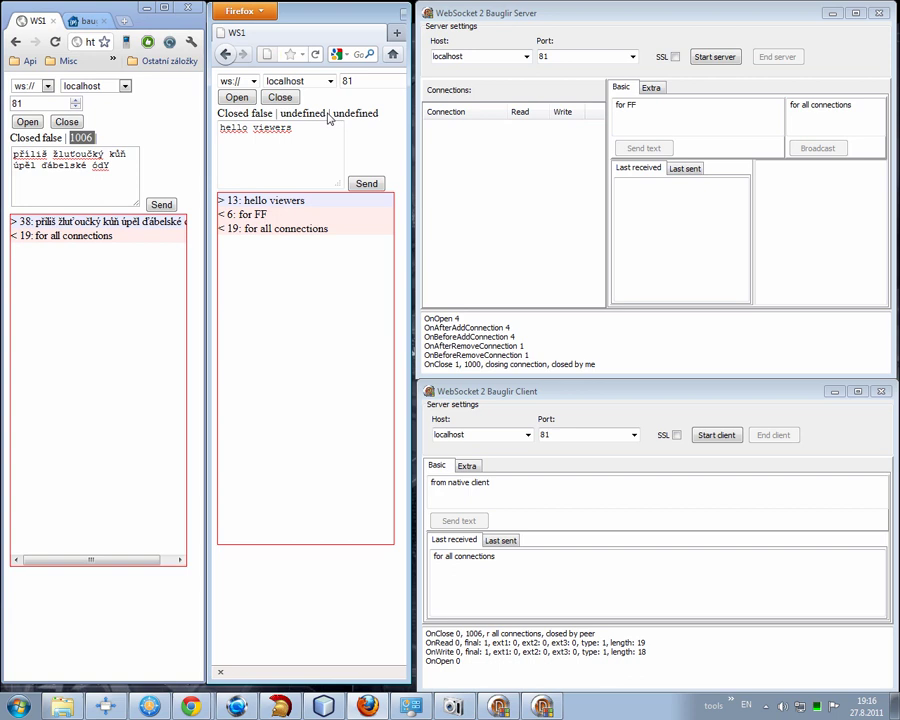
# Start the server again and open a new connection to it from the Chrome page.
pyautogui.click(715, 56)
pyautogui.click(163, 136)
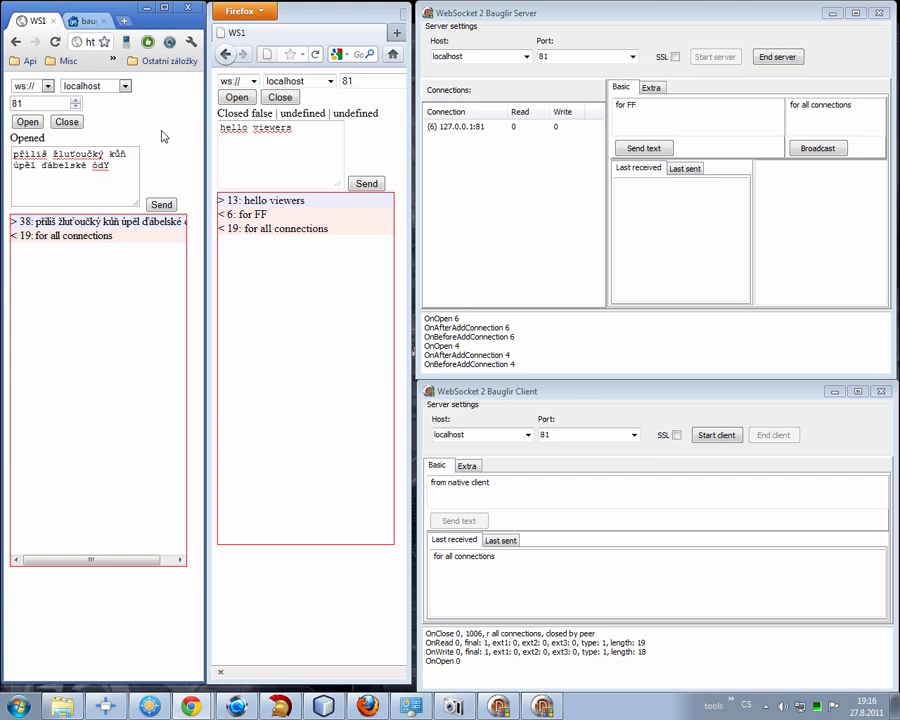
# Close the connection from the Chrome page and examine the close code in the server's OnClose entry.
pyautogui.click(66, 122)
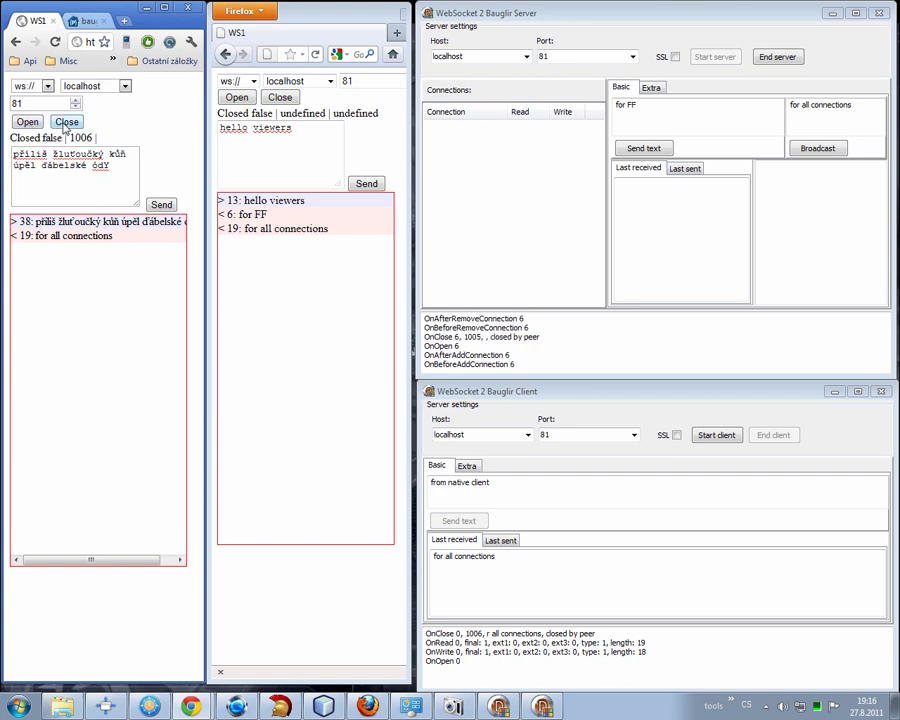
pyautogui.doubleClick(474, 337)
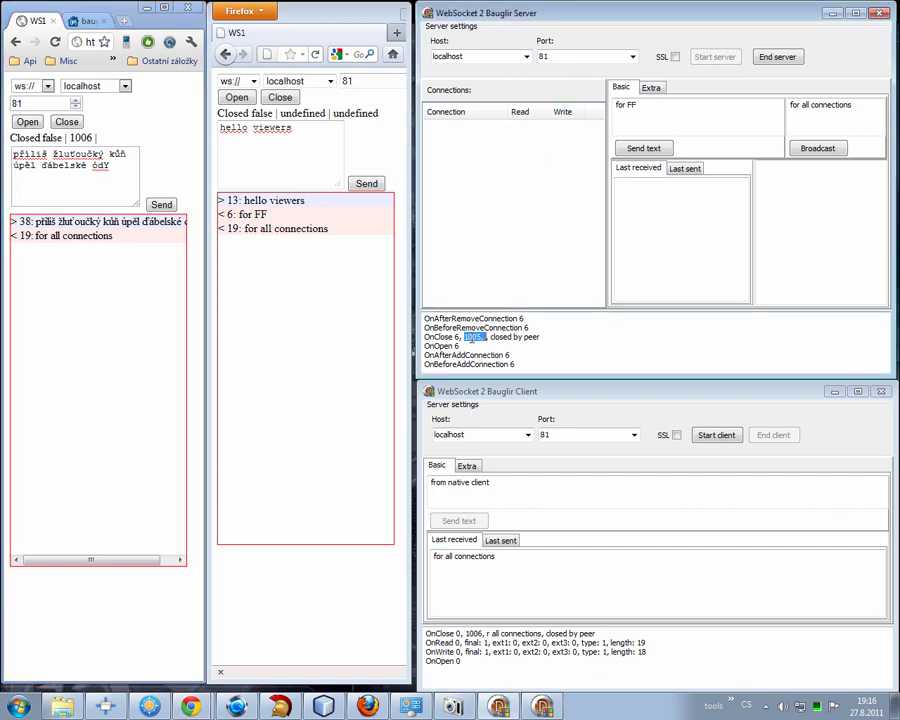
pyautogui.hotkey('alt', 'shift')
pyautogui.doubleClick(458, 337)
pyautogui.doubleClick(476, 337)
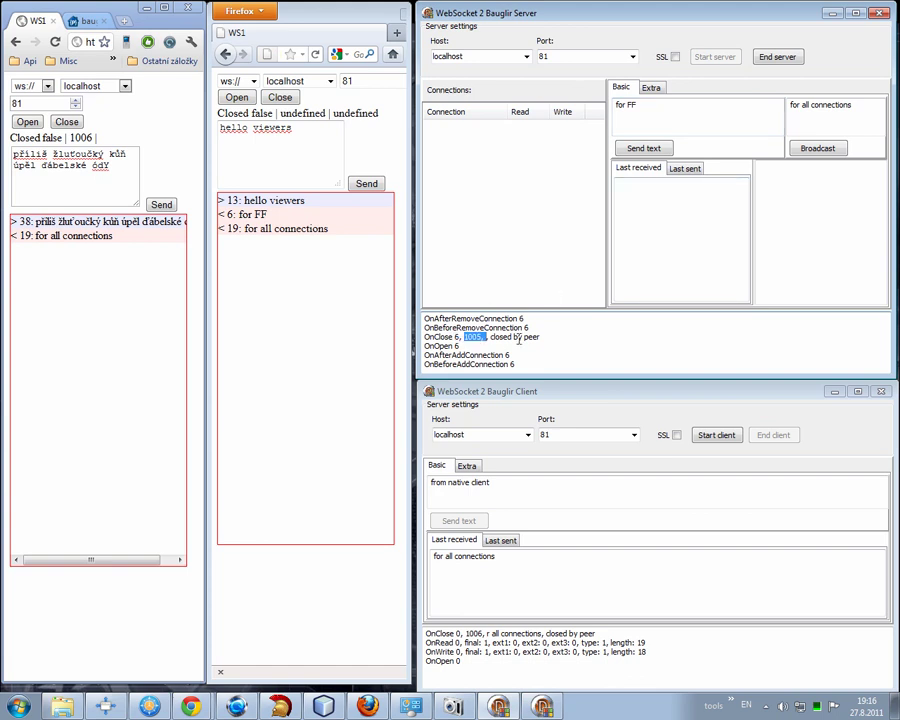